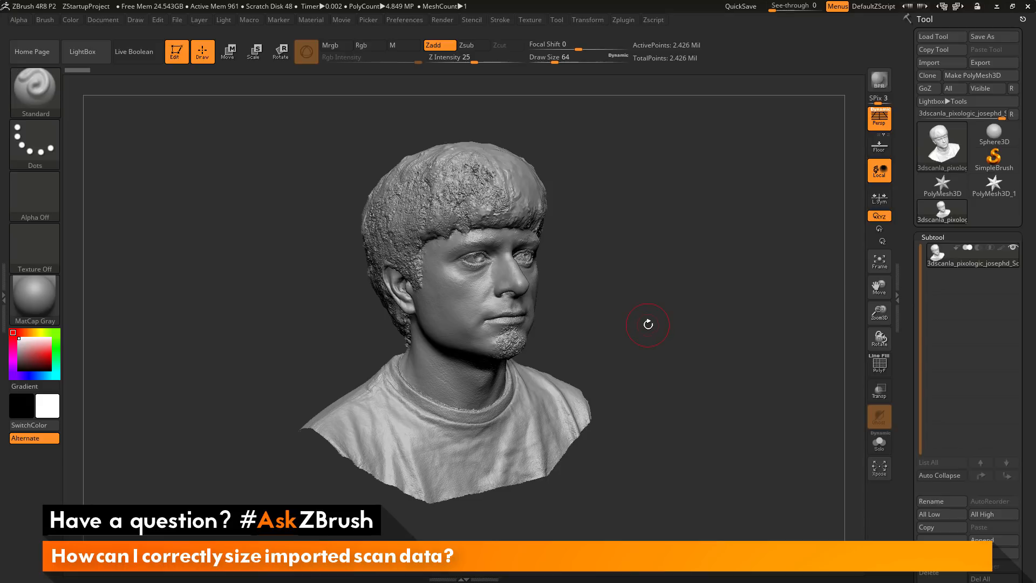
{"action": "mouse_move", "coordinate": [648, 324]}
{"action": "left_mouse_down"}
{"action": "mouse_move", "coordinate": [742, 307]}
{"action": "mouse_move", "coordinate": [705, 282]}
{"action": "mouse_move", "coordinate": [710, 320]}
{"action": "mouse_move", "coordinate": [772, 344]}
{"action": "mouse_move", "coordinate": [759, 346]}
{"action": "mouse_move", "coordinate": [770, 354]}
{"action": "mouse_move", "coordinate": [735, 360]}
{"action": "mouse_move", "coordinate": [747, 294]}
{"action": "mouse_move", "coordinate": [740, 306]}
{"action": "mouse_move", "coordinate": [768, 294]}
{"action": "mouse_move", "coordinate": [766, 304]}
{"action": "mouse_move", "coordinate": [705, 310]}
{"action": "mouse_move", "coordinate": [739, 303]}
{"action": "left_mouse_up"}
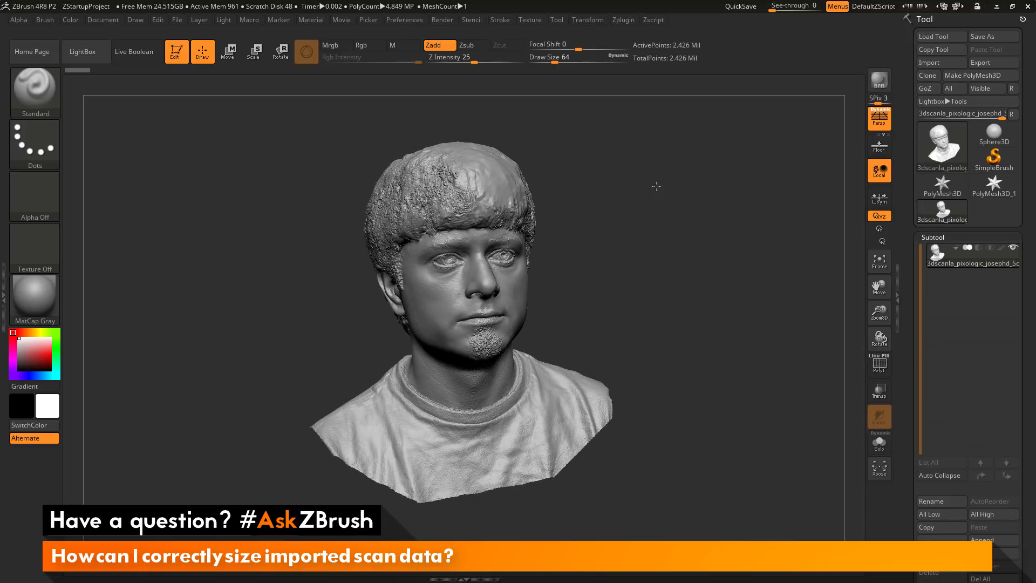
{"action": "left_click_drag", "start_coordinate": [657, 185], "coordinate": [664, 187]}
{"action": "left_click_drag", "start_coordinate": [675, 263], "coordinate": [656, 269]}
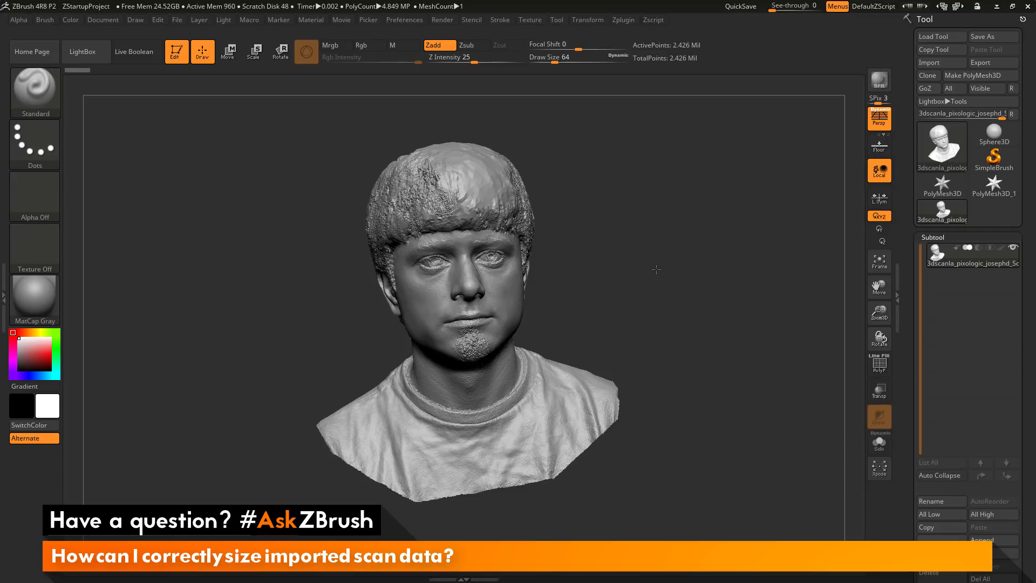
{"action": "left_click_drag", "start_coordinate": [656, 269], "coordinate": [663, 267]}
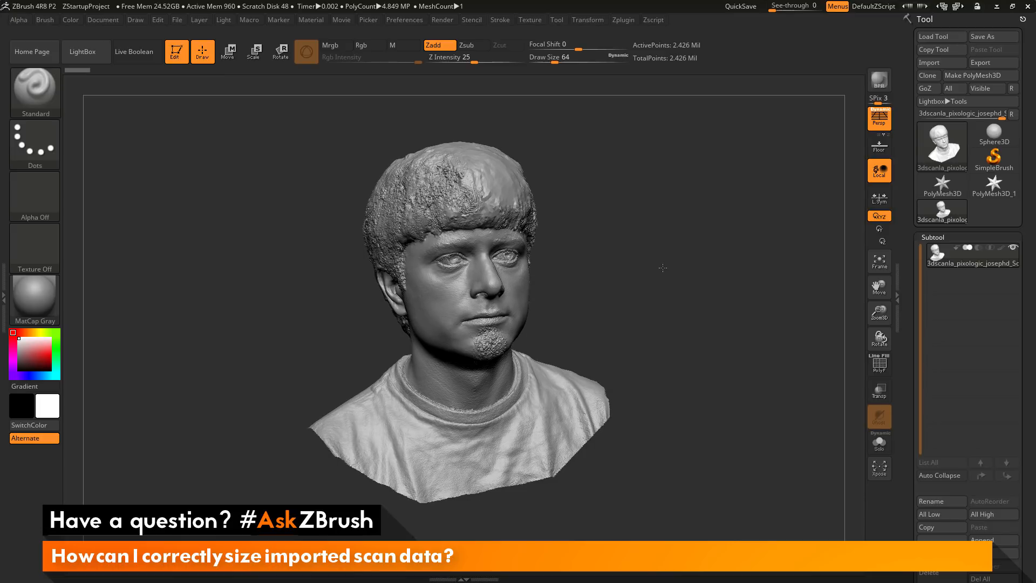
{"action": "left_click_drag", "start_coordinate": [663, 268], "coordinate": [664, 244]}
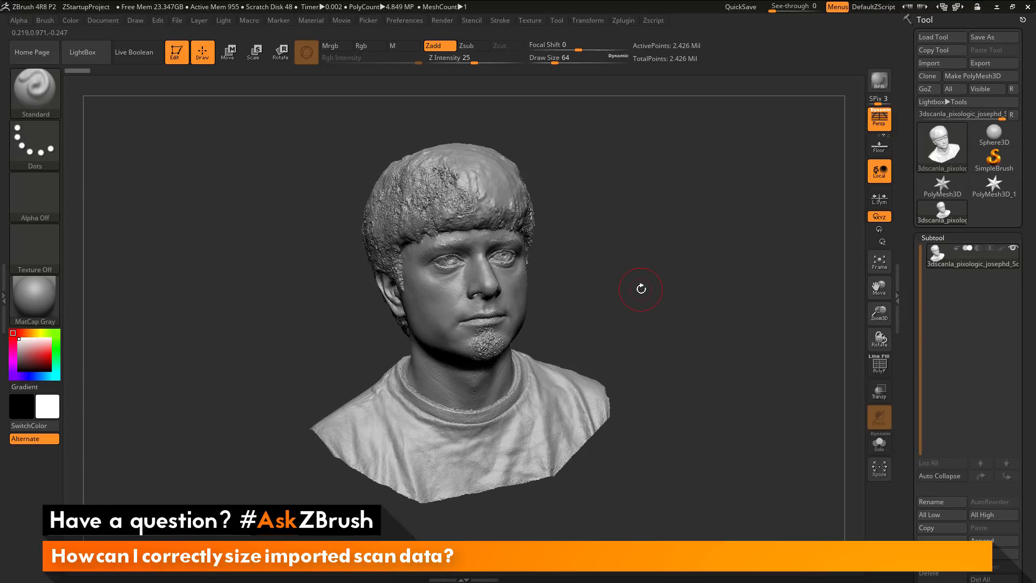
Set the scene scale with Scale Master, choosing 1.82 x 2 x 1.33 ft as the scanned bust's size
{"action": "left_click", "coordinate": [624, 19]}
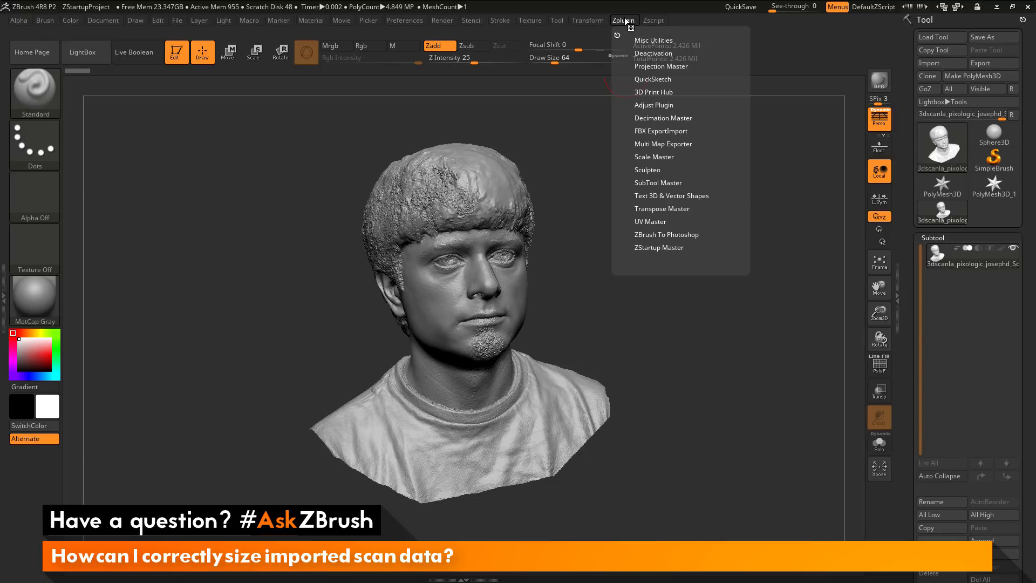
{"action": "left_click", "coordinate": [660, 157]}
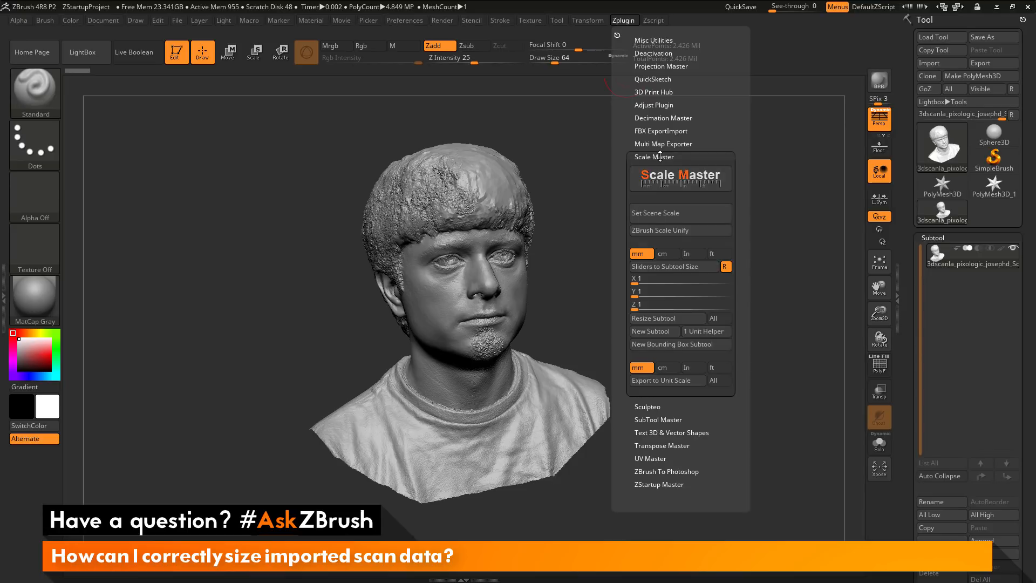
{"action": "left_click", "coordinate": [681, 213]}
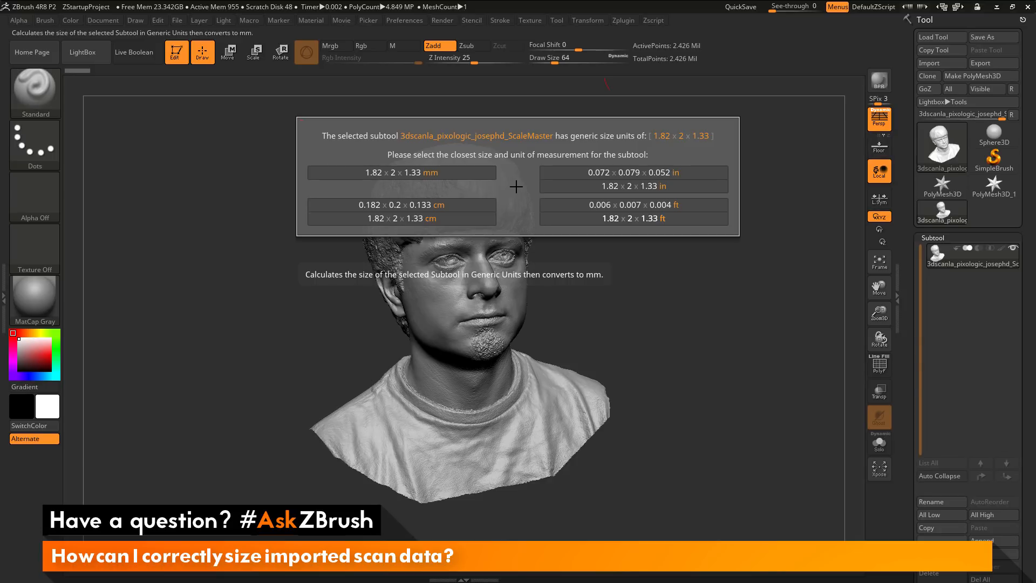
{"action": "left_click", "coordinate": [632, 218]}
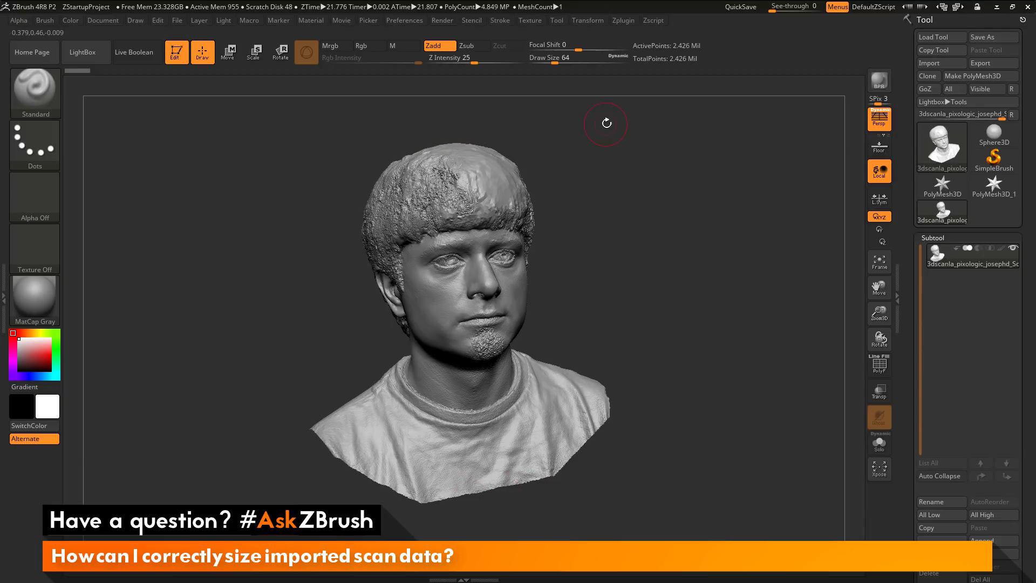
Resize the bust subtool proportionally to a Y size of 1.3 ft with Scale Master
{"action": "left_click", "coordinate": [626, 20]}
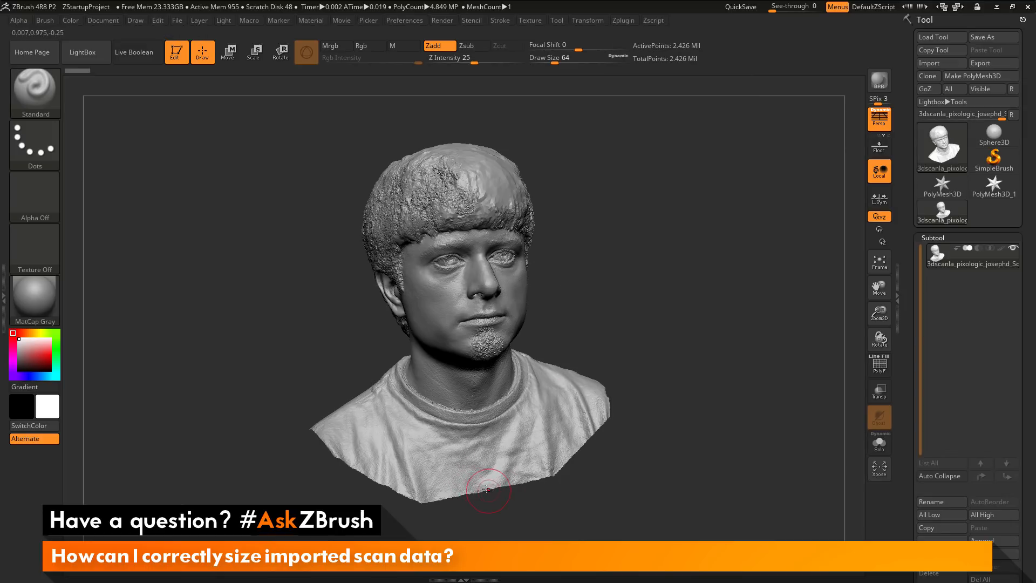
{"action": "left_click", "coordinate": [625, 19]}
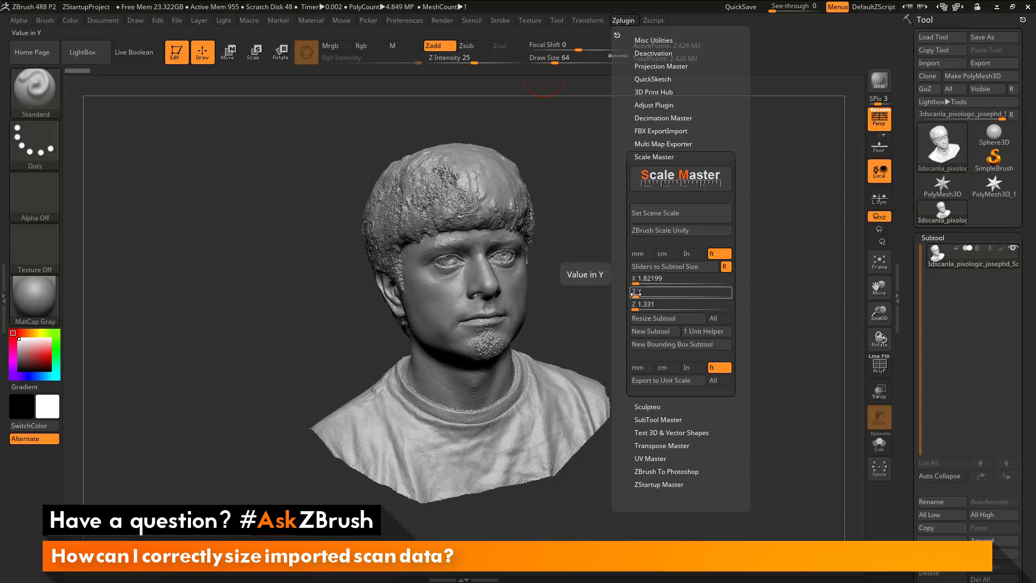
{"action": "type", "text": ".3"}
{"action": "key", "text": "Return"}
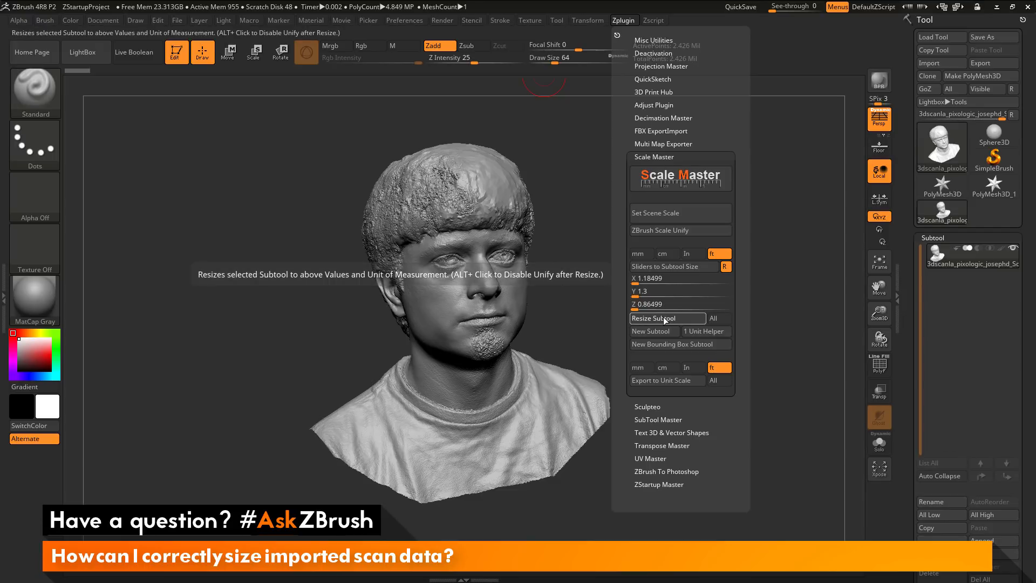
{"action": "left_click", "coordinate": [665, 319]}
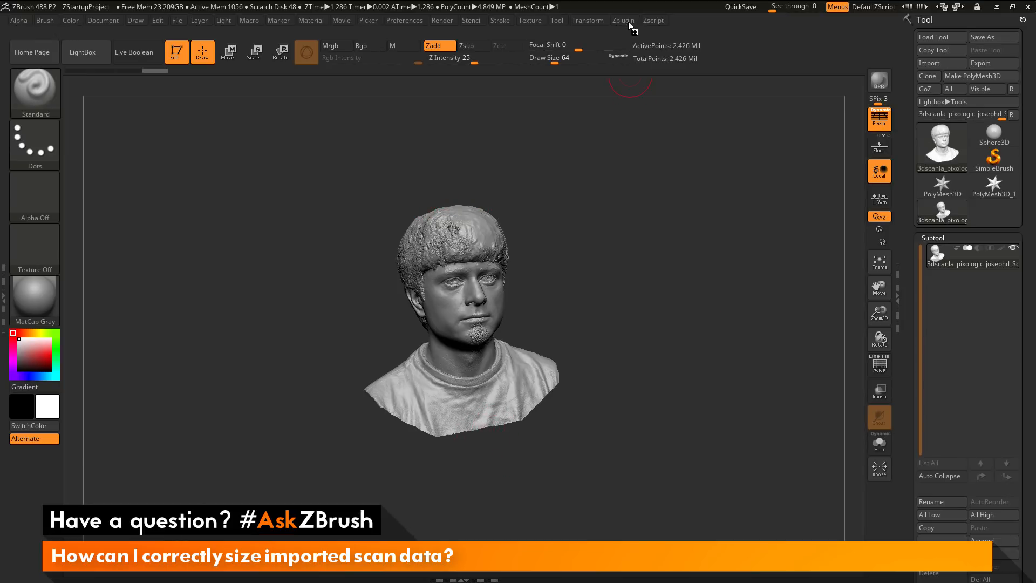
Snap the bust to a straight front view and turn off perspective, with the face filling the canvas
{"action": "right_click_drag", "start_coordinate": [657, 268], "coordinate": [670, 303], "text": "ctrl"}
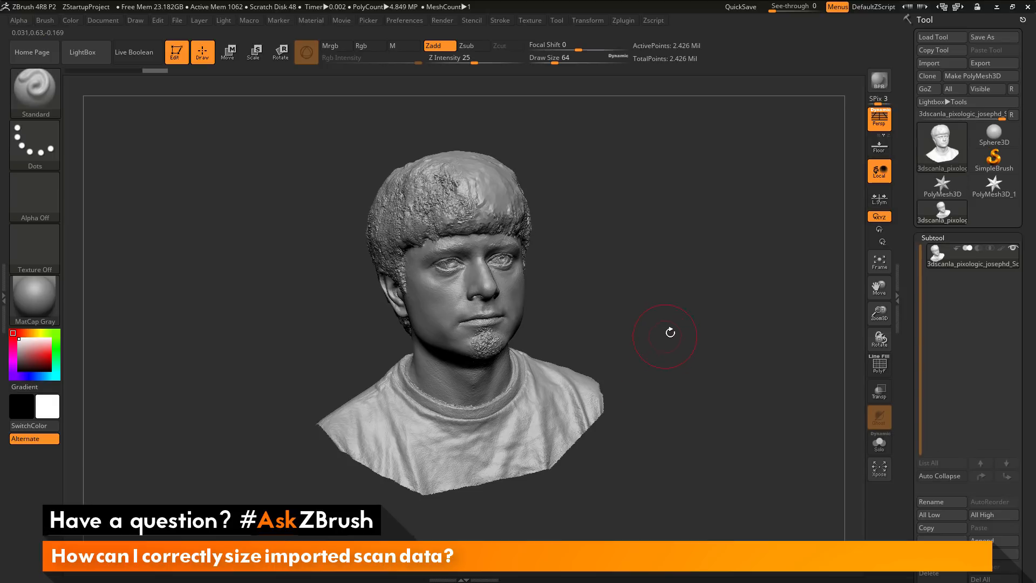
{"action": "left_click_drag", "start_coordinate": [699, 311], "coordinate": [696, 313], "text": "shift"}
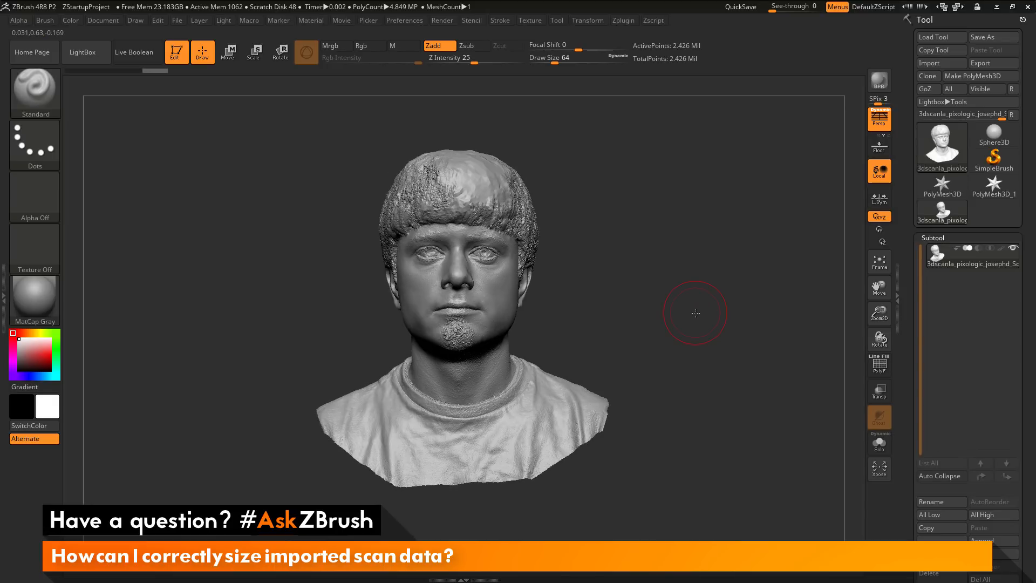
{"action": "key", "text": "p"}
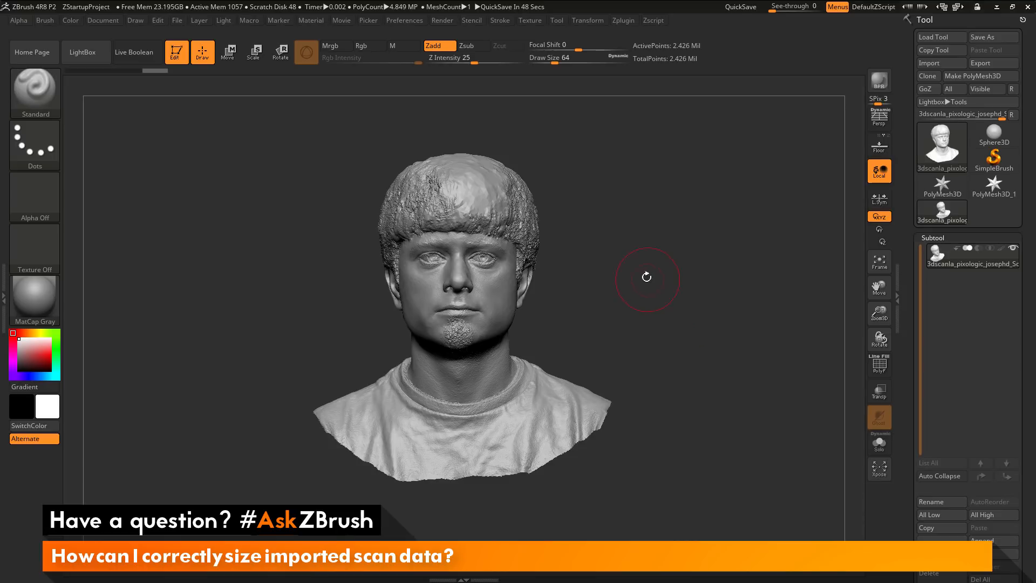
{"action": "left_click_drag", "start_coordinate": [635, 268], "coordinate": [707, 454], "text": "alt"}
{"action": "left_click_drag", "start_coordinate": [717, 333], "coordinate": [734, 372], "text": "alt"}
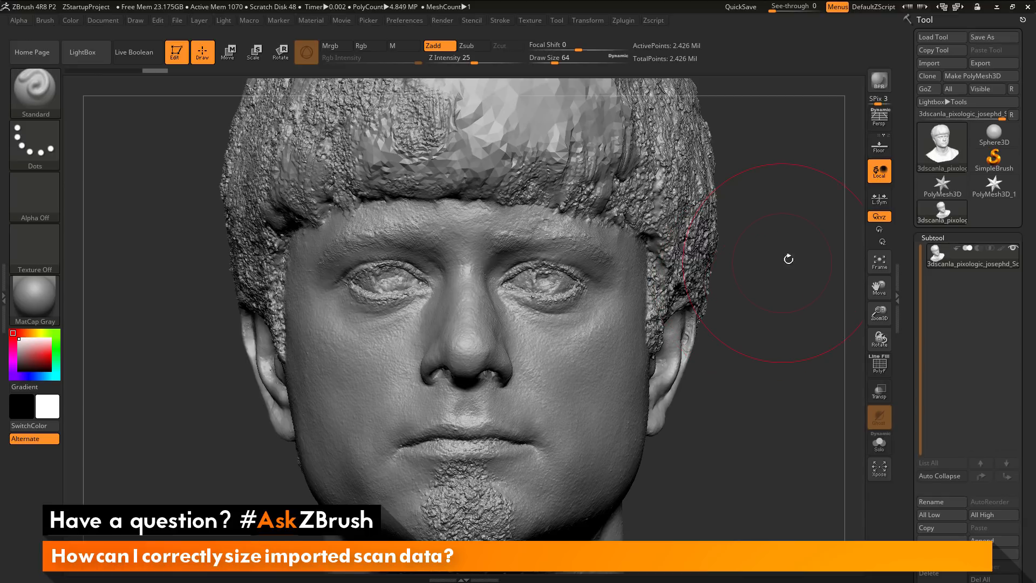
Show the bust's polypaint colours and apply the Flat Color material
{"action": "mouse_move", "coordinate": [1002, 250]}
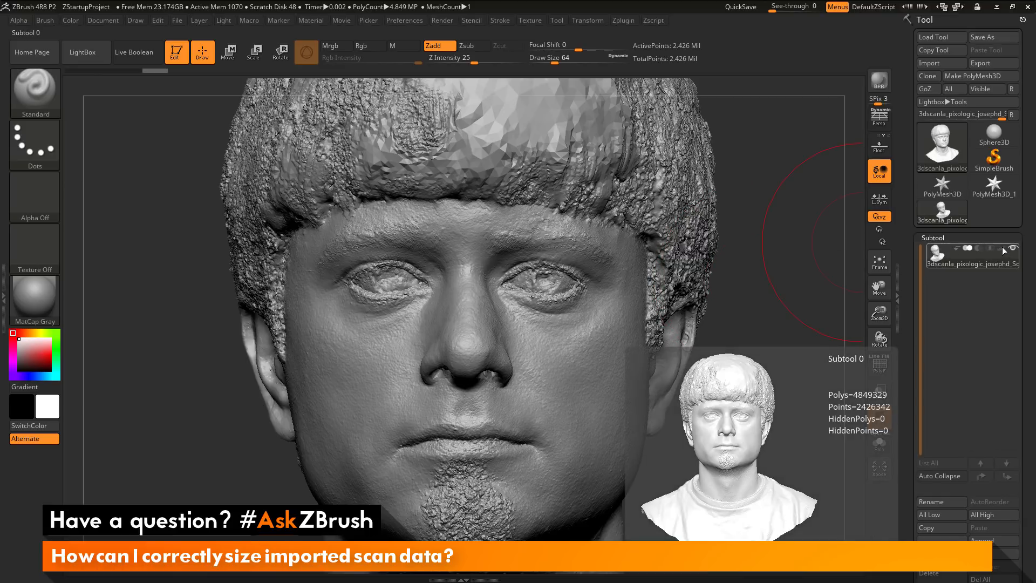
{"action": "left_click", "coordinate": [1002, 247]}
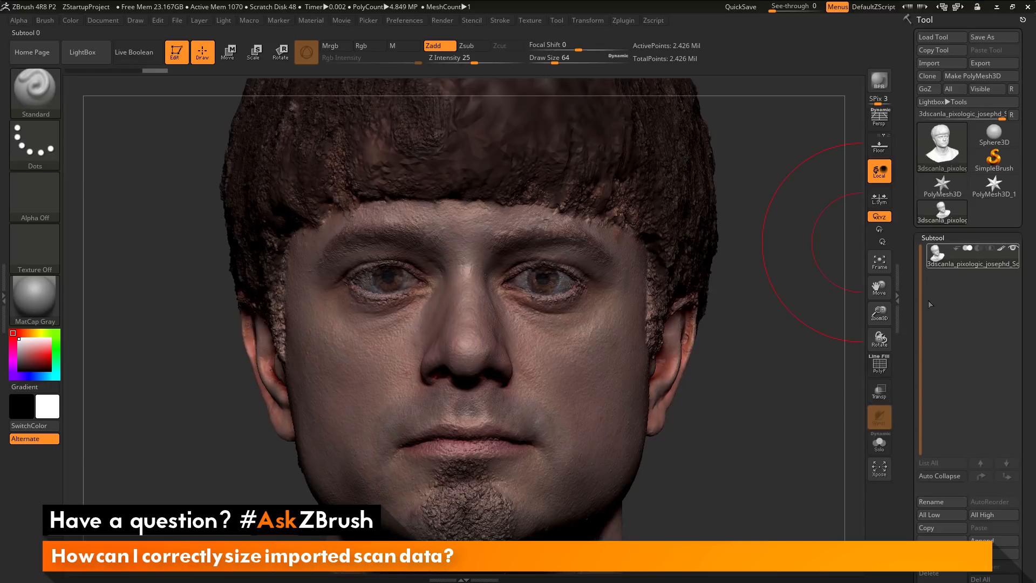
{"action": "left_click", "coordinate": [55, 307]}
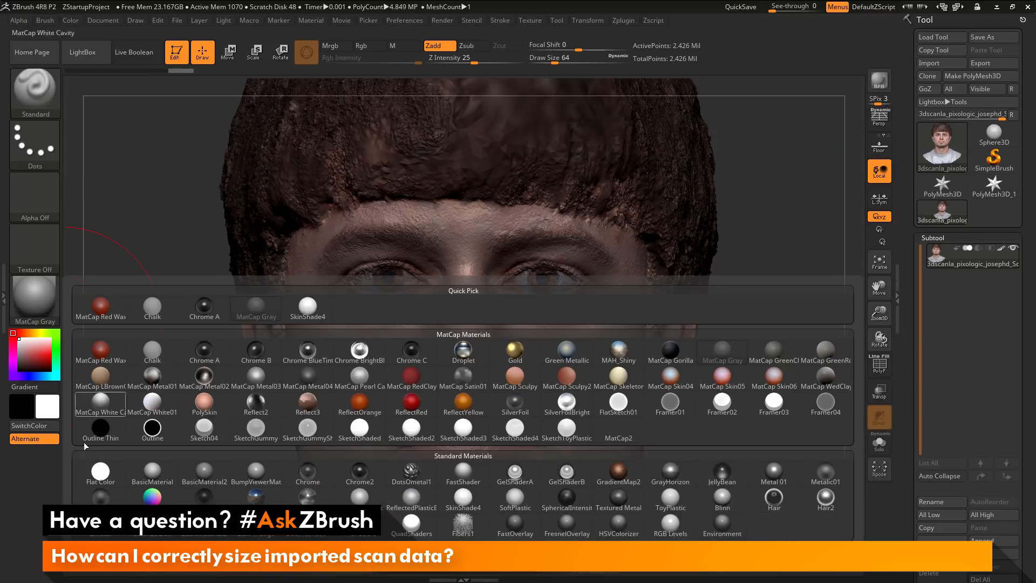
{"action": "left_click", "coordinate": [91, 486]}
{"action": "left_click_drag", "start_coordinate": [782, 352], "coordinate": [786, 382], "text": "alt"}
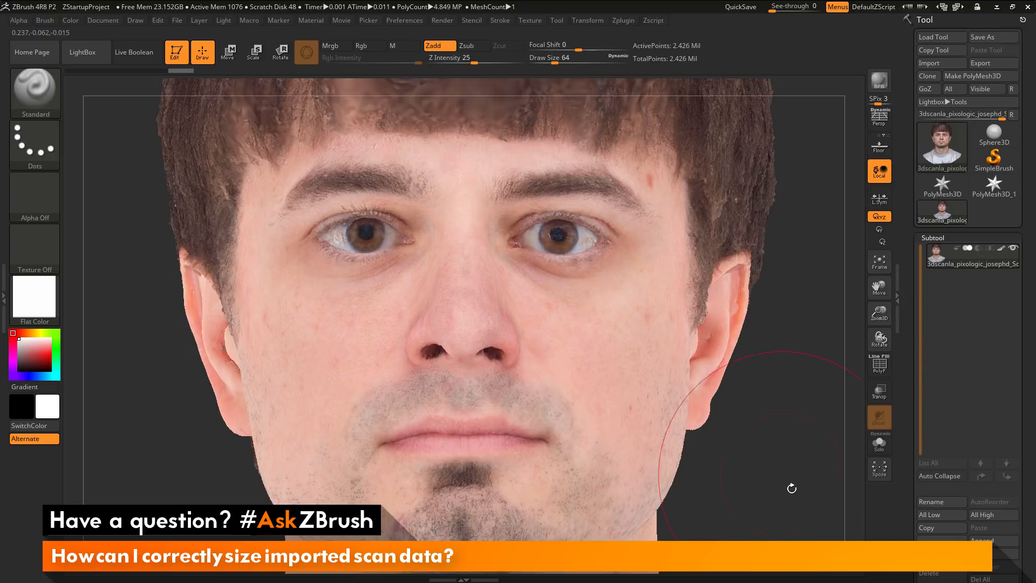
Reduce the draw size to 13 and append a PolyMesh3D star as a new subtool
{"action": "key", "text": "space"}
{"action": "left_click", "coordinate": [760, 394]}
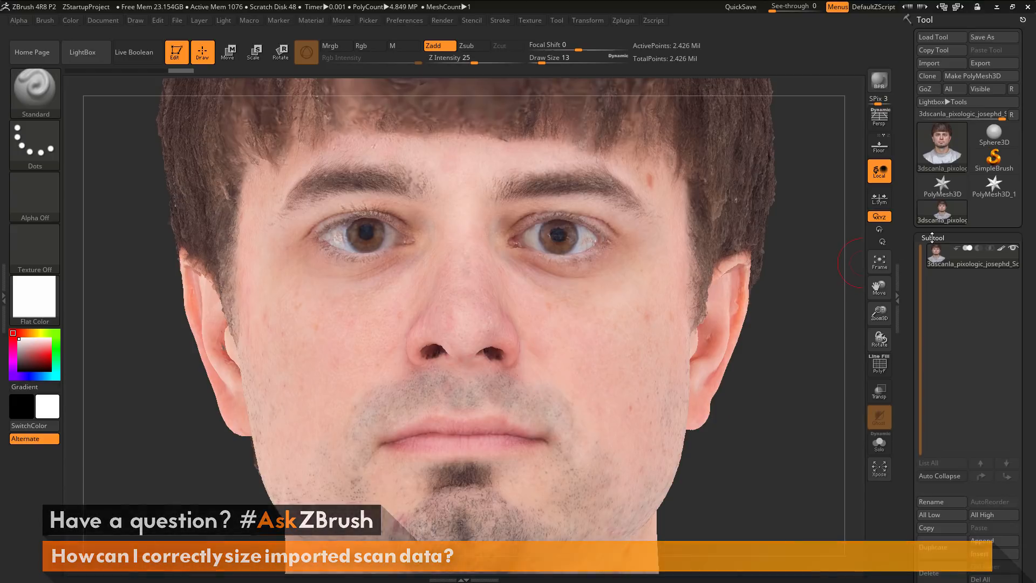
{"action": "left_click", "coordinate": [991, 541]}
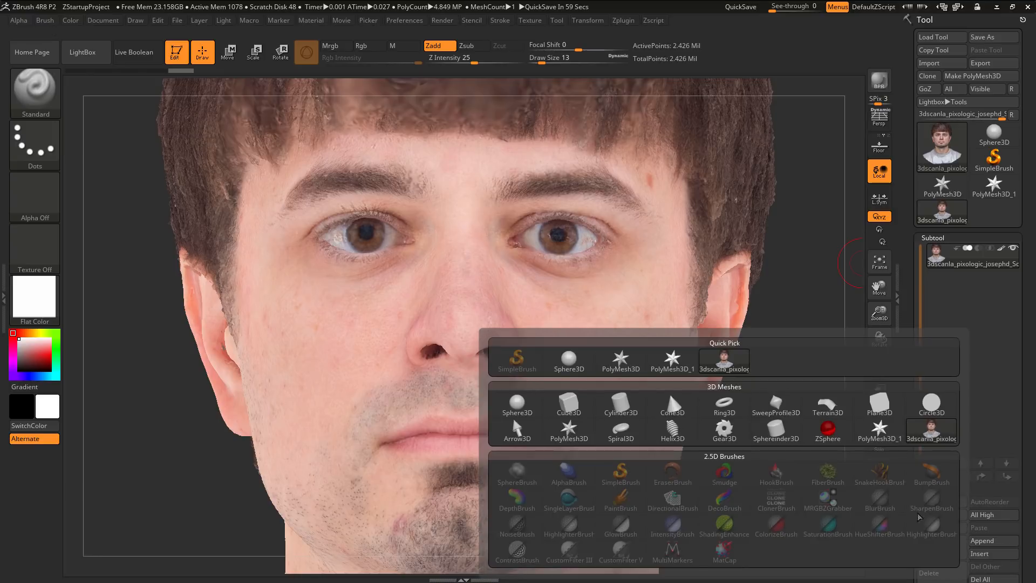
{"action": "left_click", "coordinate": [620, 359]}
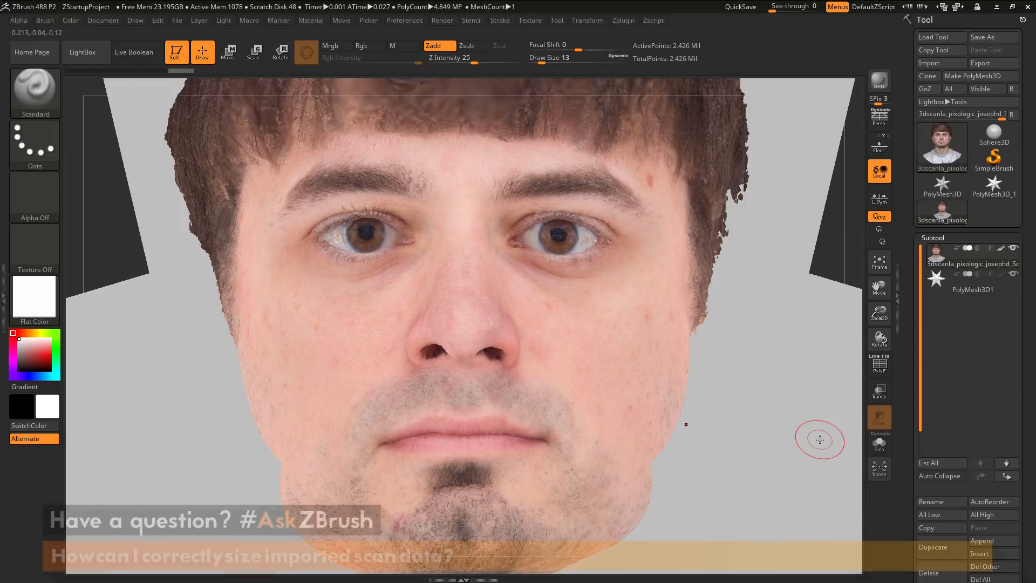
Select the appended star subtool and rename it Pupillary Distance
{"action": "left_click_drag", "start_coordinate": [803, 192], "coordinate": [740, 165], "text": "alt"}
{"action": "left_click_drag", "start_coordinate": [736, 259], "coordinate": [709, 174], "text": "alt"}
{"action": "left_click_drag", "start_coordinate": [637, 232], "coordinate": [464, 152]}
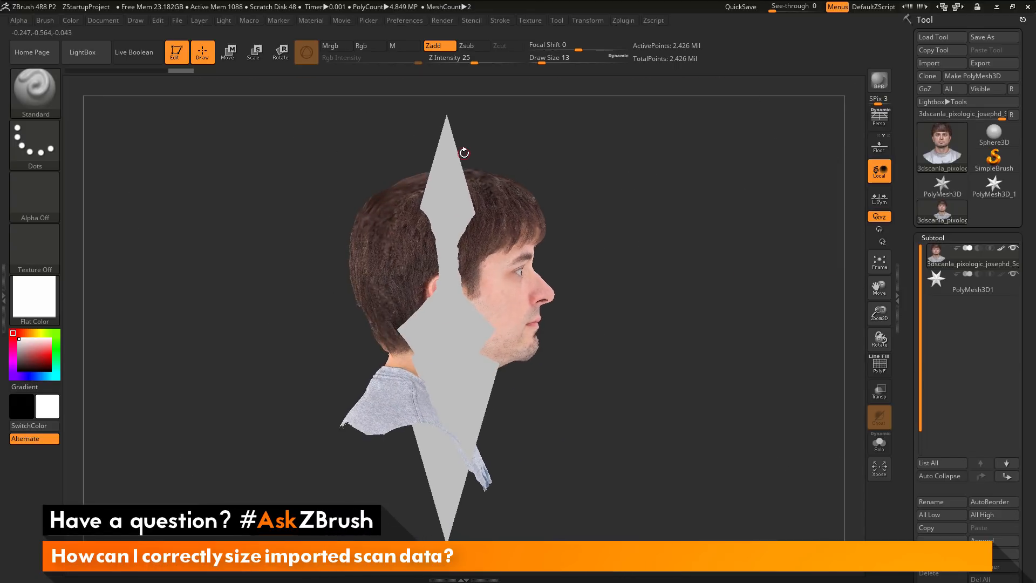
{"action": "left_click", "coordinate": [970, 293]}
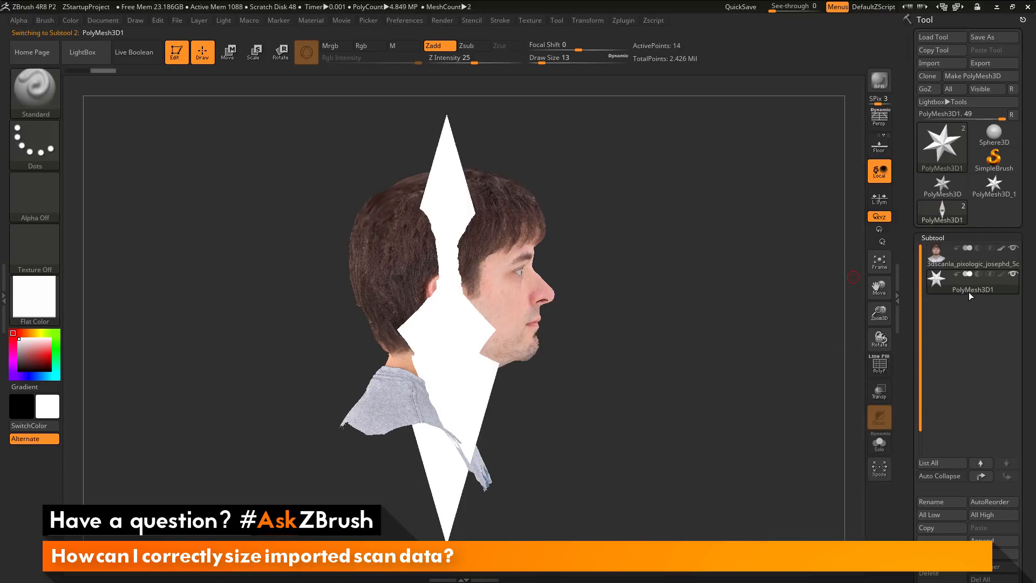
{"action": "left_click", "coordinate": [930, 500]}
{"action": "type", "text": "Pupillar"}
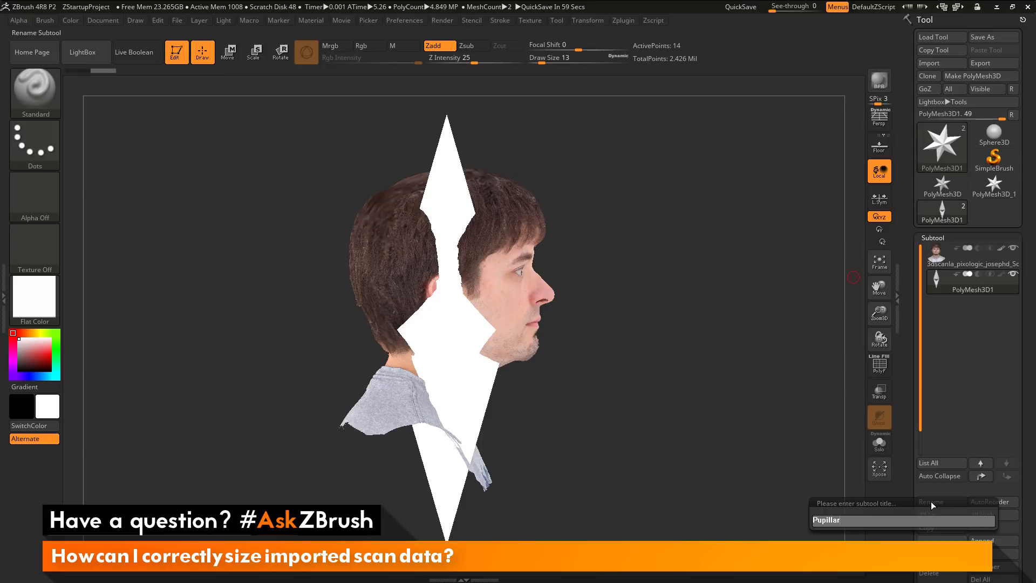
{"action": "type", "text": "y Distance"}
{"action": "key", "text": "Return"}
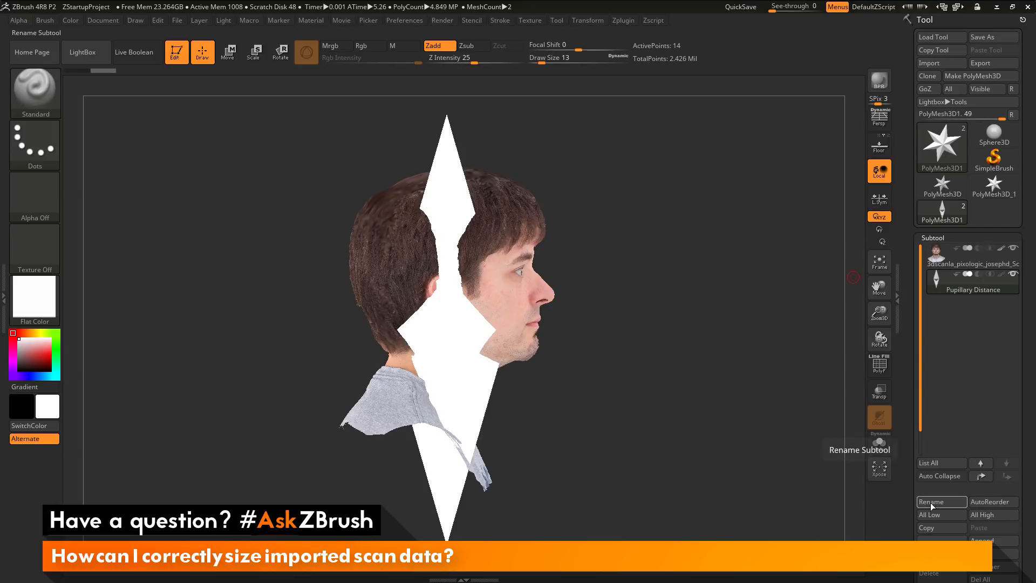
Initialize the Pupillary Distance subtool as a QCube and switch the material to SkinShade4
{"action": "left_click_drag", "start_coordinate": [916, 420], "coordinate": [893, 271]}
{"action": "left_click", "coordinate": [937, 254]}
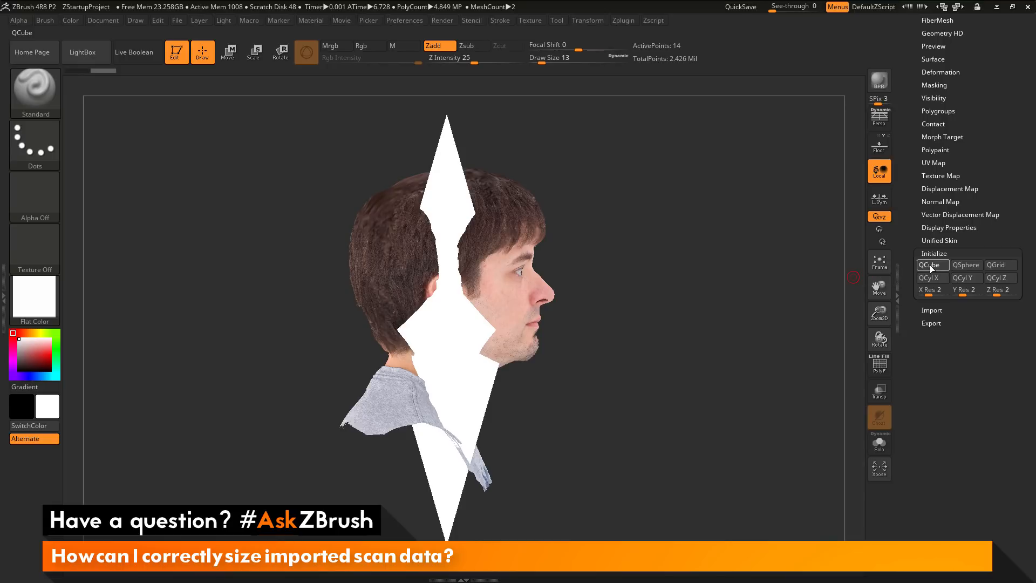
{"action": "left_click", "coordinate": [930, 264]}
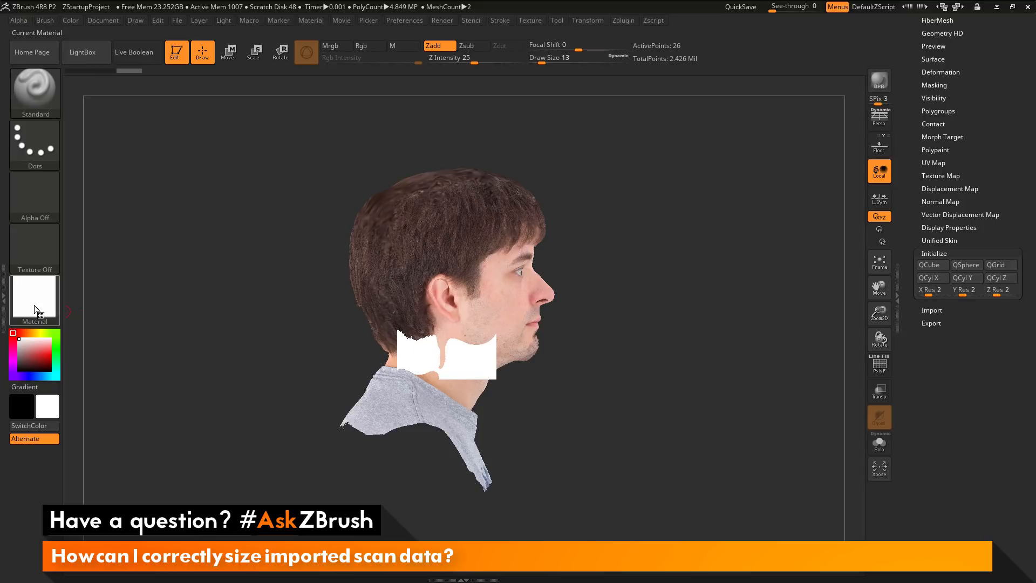
{"action": "left_click", "coordinate": [55, 306]}
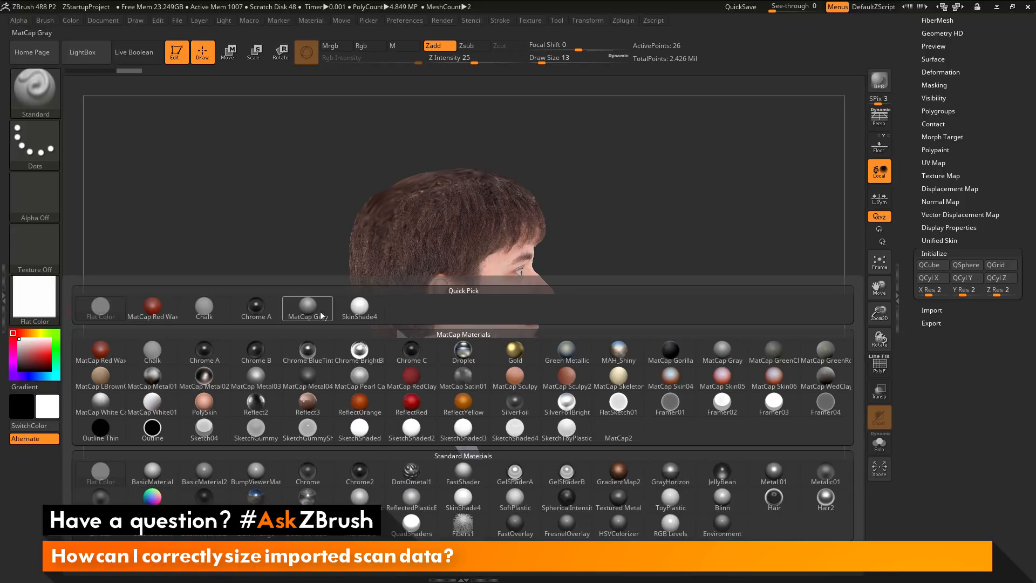
{"action": "left_click", "coordinate": [355, 316]}
Move the cube along Z until it sits in front of the face, then scale its Z depth to 0.1
{"action": "left_click_drag", "start_coordinate": [713, 310], "coordinate": [724, 345], "text": "alt"}
{"action": "left_click", "coordinate": [226, 52]}
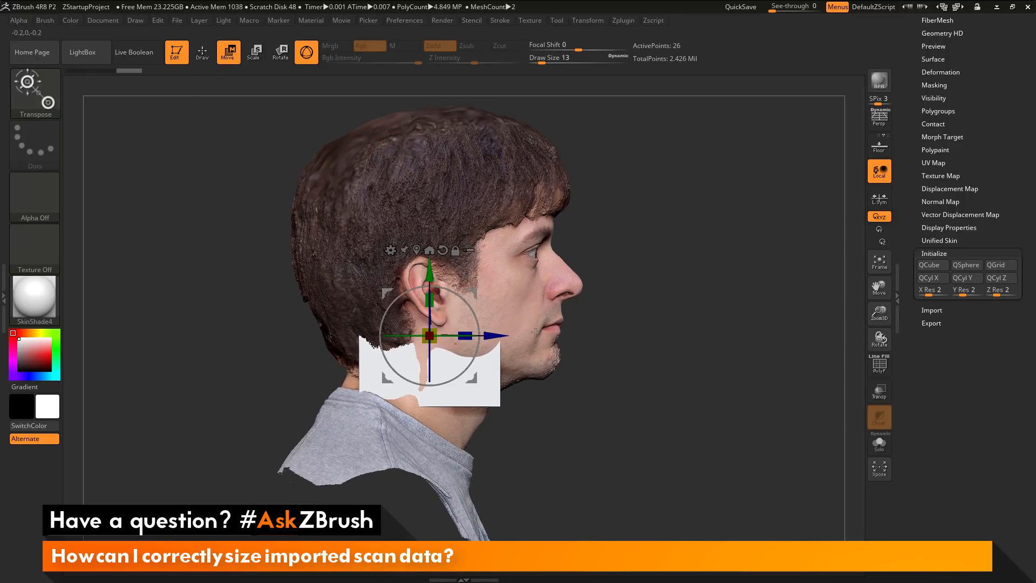
{"action": "left_click_drag", "start_coordinate": [490, 334], "coordinate": [721, 339]}
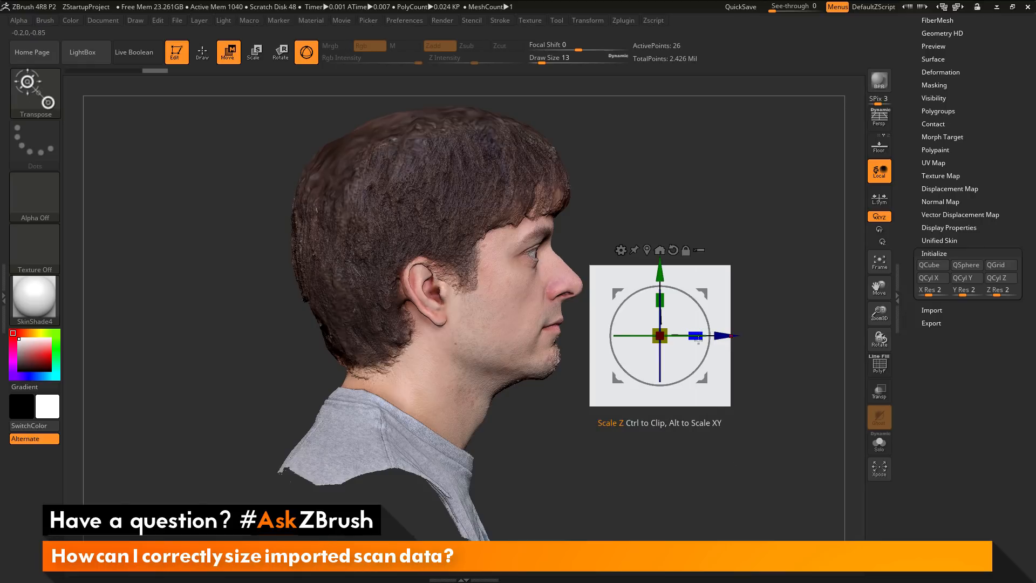
{"action": "left_click_drag", "start_coordinate": [697, 339], "coordinate": [602, 349]}
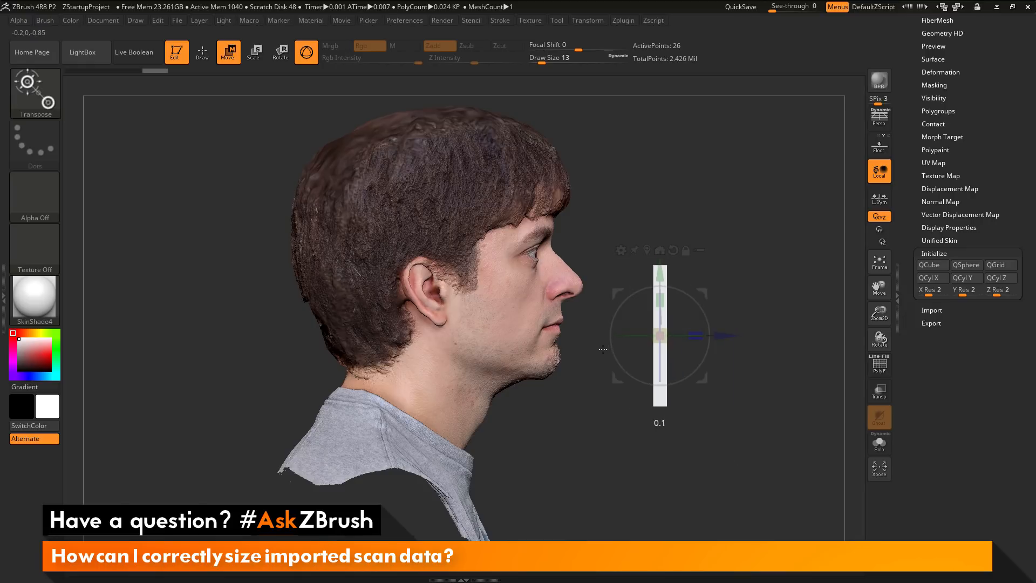
From the front, flatten the cube in Y into a narrow horizontal bar and place it at eye level
{"action": "left_click_drag", "start_coordinate": [781, 461], "coordinate": [199, 360]}
{"action": "left_click_drag", "start_coordinate": [705, 305], "coordinate": [735, 387], "text": "alt"}
{"action": "mouse_move", "coordinate": [432, 360]}
{"action": "left_mouse_down"}
{"action": "mouse_move", "coordinate": [433, 233]}
{"action": "mouse_move", "coordinate": [442, 368]}
{"action": "left_mouse_up"}
{"action": "left_click_drag", "start_coordinate": [367, 297], "coordinate": [415, 305]}
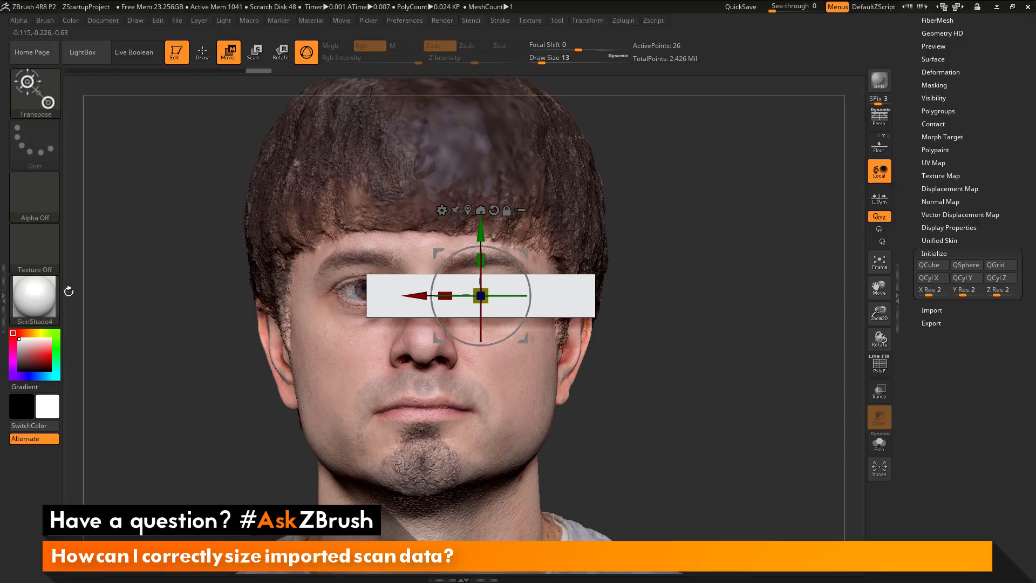
Apply the Flat Color material and adjust the bar's X position so one end sits close to a pupil
{"action": "left_click", "coordinate": [34, 298]}
{"action": "left_click", "coordinate": [101, 473]}
{"action": "left_click_drag", "start_coordinate": [160, 312], "coordinate": [166, 346], "text": "alt"}
{"action": "left_click_drag", "start_coordinate": [415, 293], "coordinate": [417, 295]}
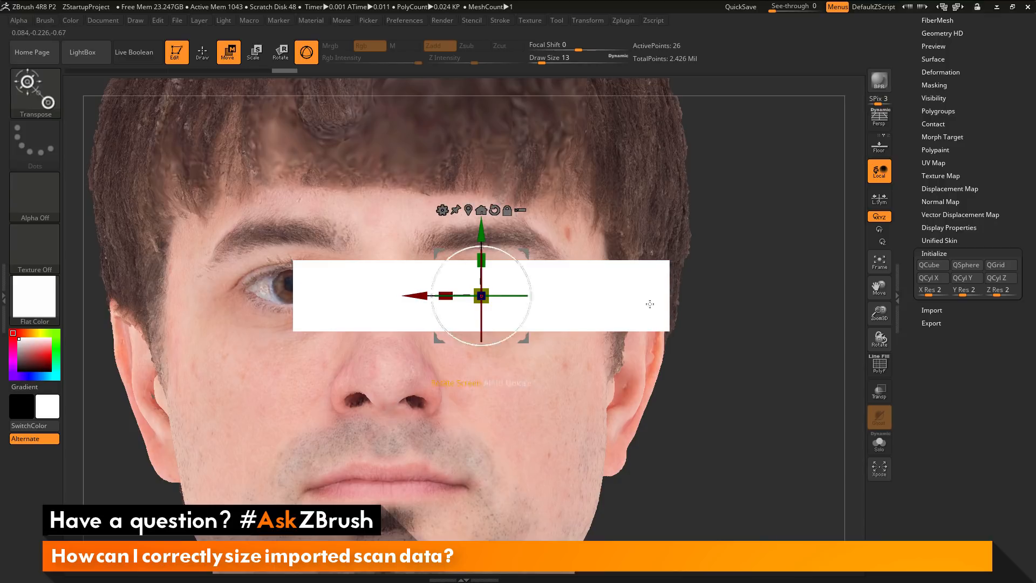
Show the bar's polyframe, mask the half that starts near the first pupil and move the unmasked end along X toward the other pupil
{"action": "left_click", "coordinate": [878, 366]}
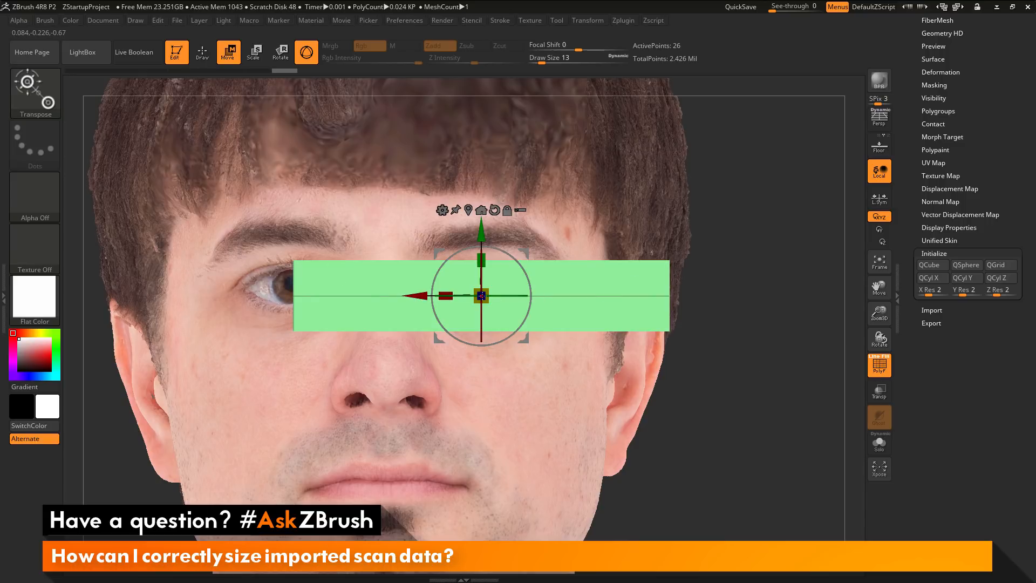
{"action": "left_click_drag", "start_coordinate": [90, 233], "coordinate": [338, 380], "text": "ctrl"}
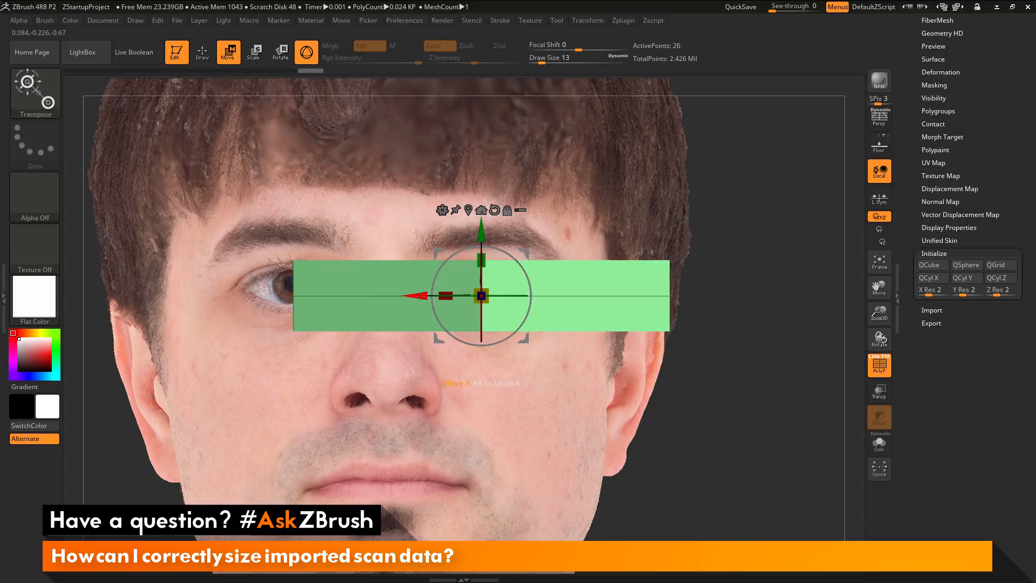
{"action": "left_click_drag", "start_coordinate": [421, 296], "coordinate": [251, 313]}
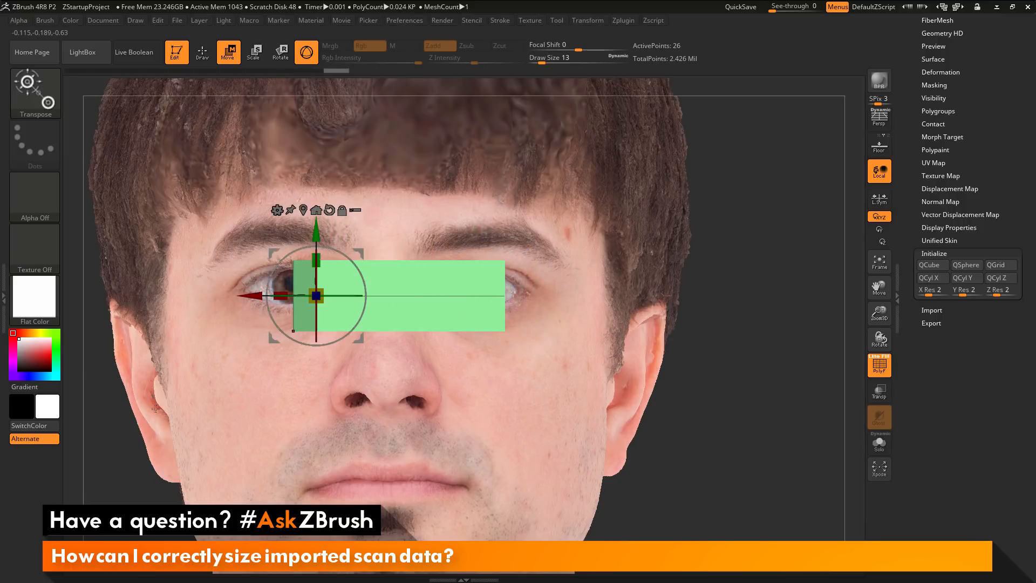
Remask all but the bar's far end, move that end in X to the second pupil, clear the mask and hide the polyframe
{"action": "left_click_drag", "start_coordinate": [155, 267], "coordinate": [158, 269], "text": "ctrl"}
{"action": "mouse_move", "coordinate": [89, 225]}
{"action": "left_mouse_down", "text": "ctrl"}
{"action": "mouse_move", "coordinate": [209, 335]}
{"action": "mouse_move", "coordinate": [397, 410]}
{"action": "mouse_move", "coordinate": [328, 335]}
{"action": "left_mouse_up", "text": "ctrl"}
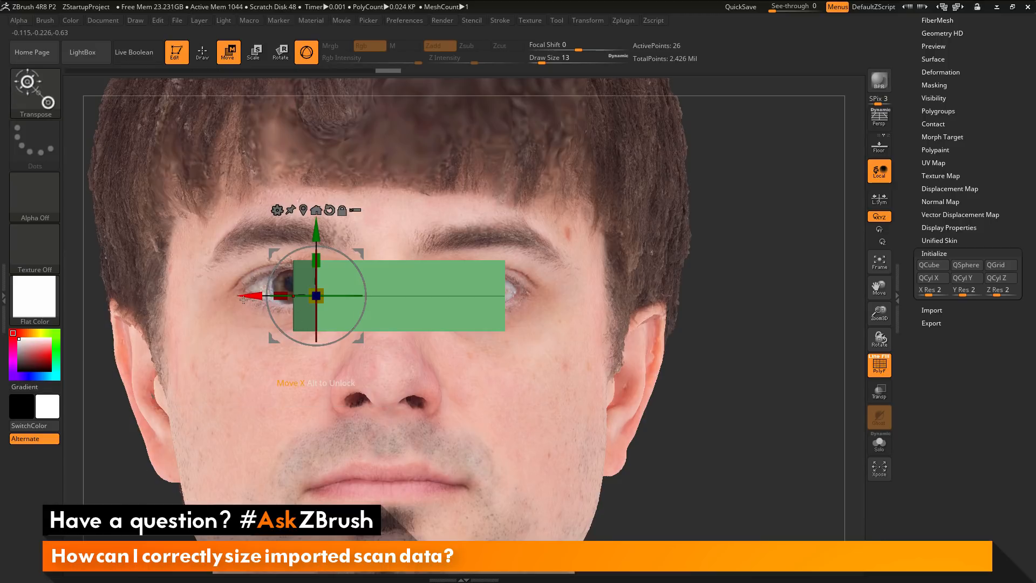
{"action": "left_click_drag", "start_coordinate": [256, 297], "coordinate": [231, 298]}
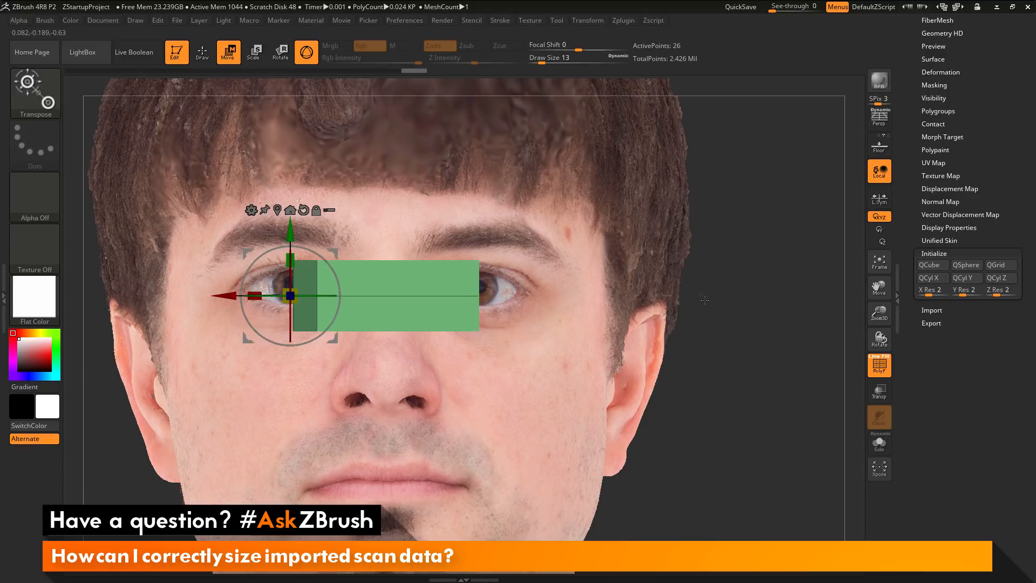
{"action": "key", "text": "ctrl+shift+a"}
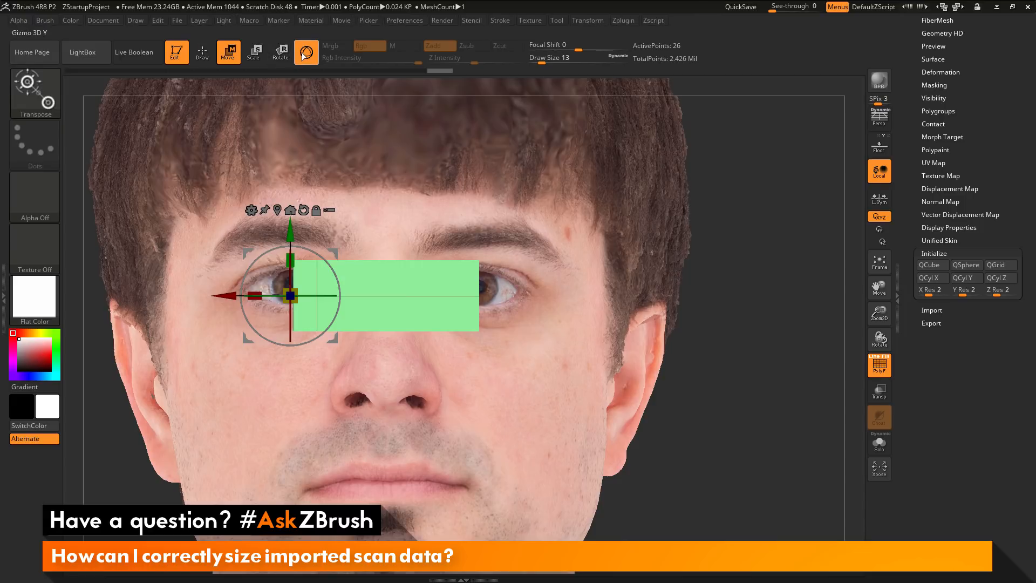
{"action": "left_click", "coordinate": [202, 52]}
{"action": "left_click", "coordinate": [880, 367]}
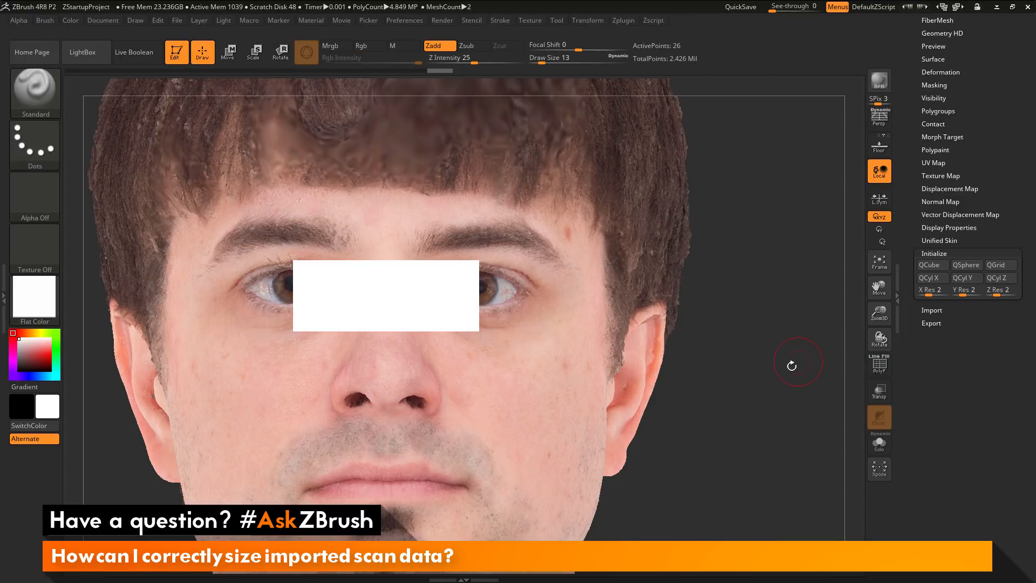
Switch the material back to SkinShade4 and show the whole bust from the front
{"action": "right_click_drag", "start_coordinate": [761, 392], "coordinate": [681, 340], "text": "ctrl"}
{"action": "left_click_drag", "start_coordinate": [681, 340], "coordinate": [766, 359]}
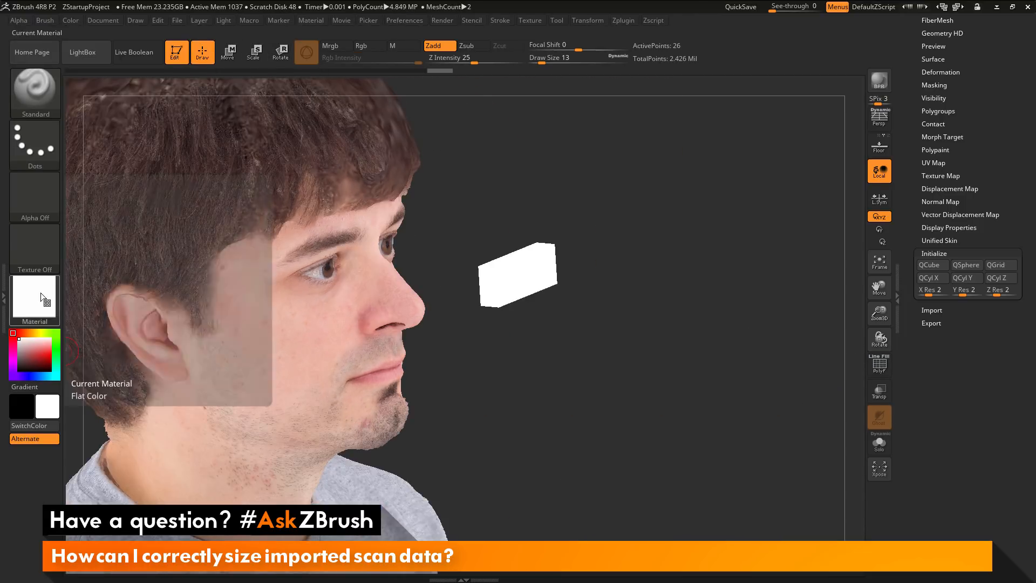
{"action": "left_click", "coordinate": [41, 299]}
{"action": "left_click", "coordinate": [359, 311]}
{"action": "right_click_drag", "start_coordinate": [589, 388], "coordinate": [610, 377], "text": "ctrl"}
{"action": "mouse_move", "coordinate": [769, 402]}
{"action": "right_mouse_down", "text": "alt"}
{"action": "mouse_move", "coordinate": [715, 386]}
{"action": "mouse_move", "coordinate": [784, 390]}
{"action": "right_mouse_up", "text": "alt"}
{"action": "right_click_drag", "start_coordinate": [631, 378], "coordinate": [685, 325]}
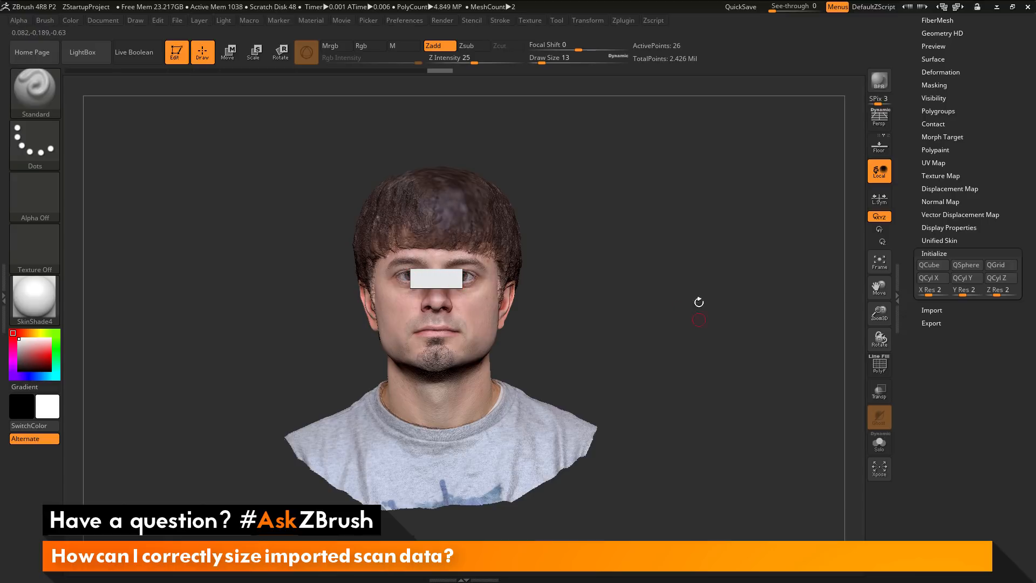
Set Scale Master's units to millimetres and update its sliders to the bar's subtool size
{"action": "left_click", "coordinate": [626, 20]}
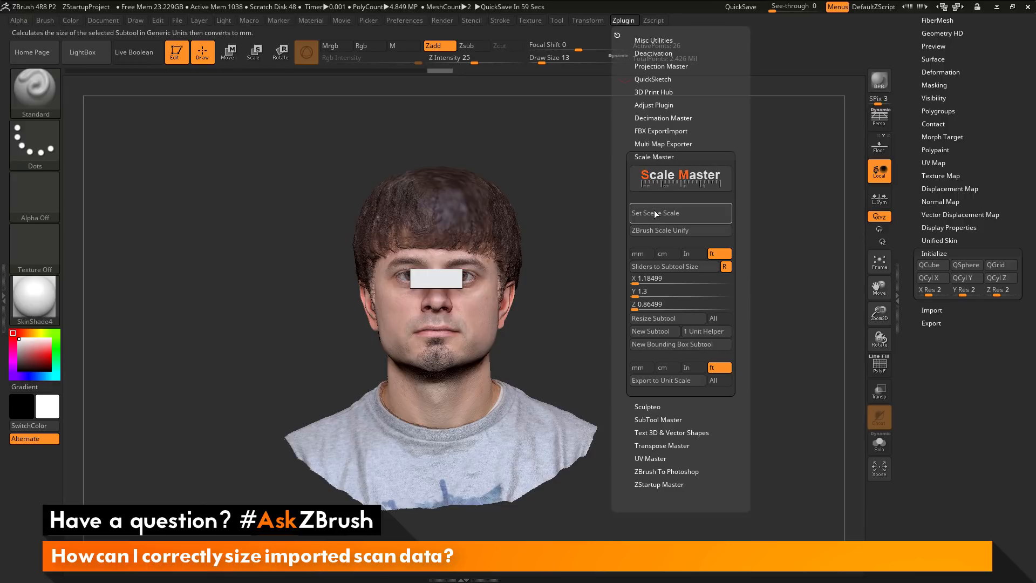
{"action": "left_click", "coordinate": [671, 266]}
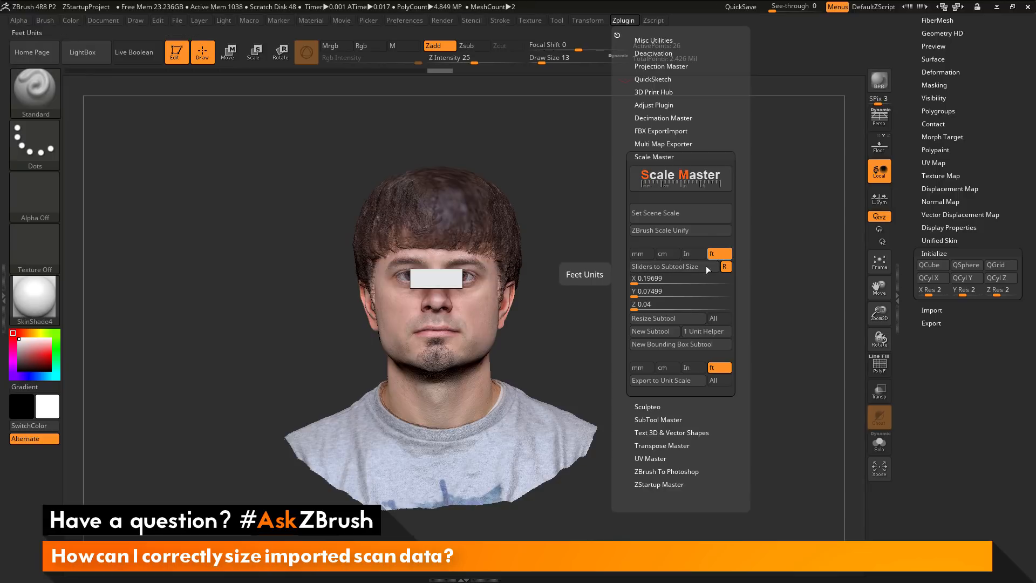
{"action": "left_click", "coordinate": [640, 254]}
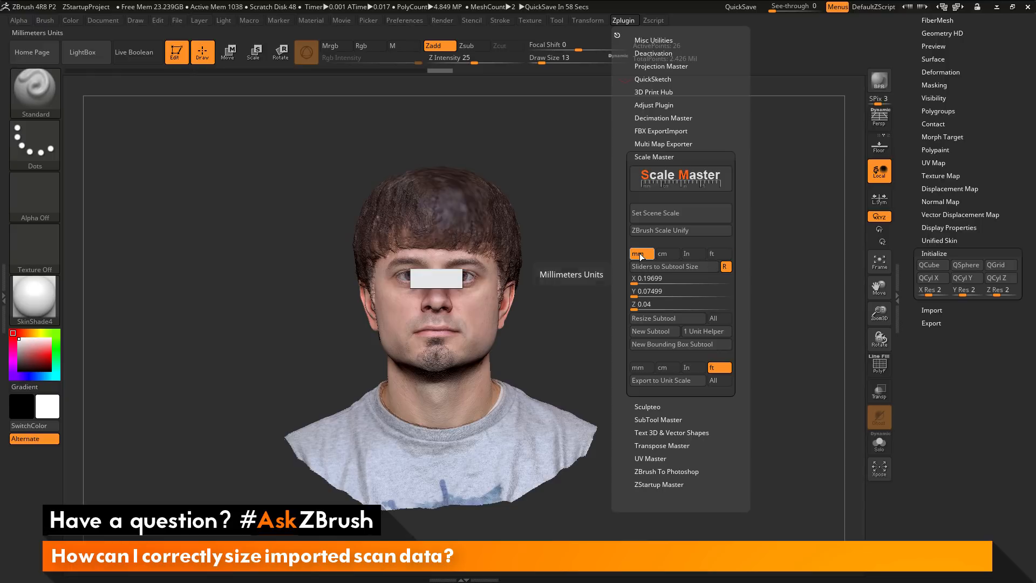
{"action": "left_click", "coordinate": [672, 265]}
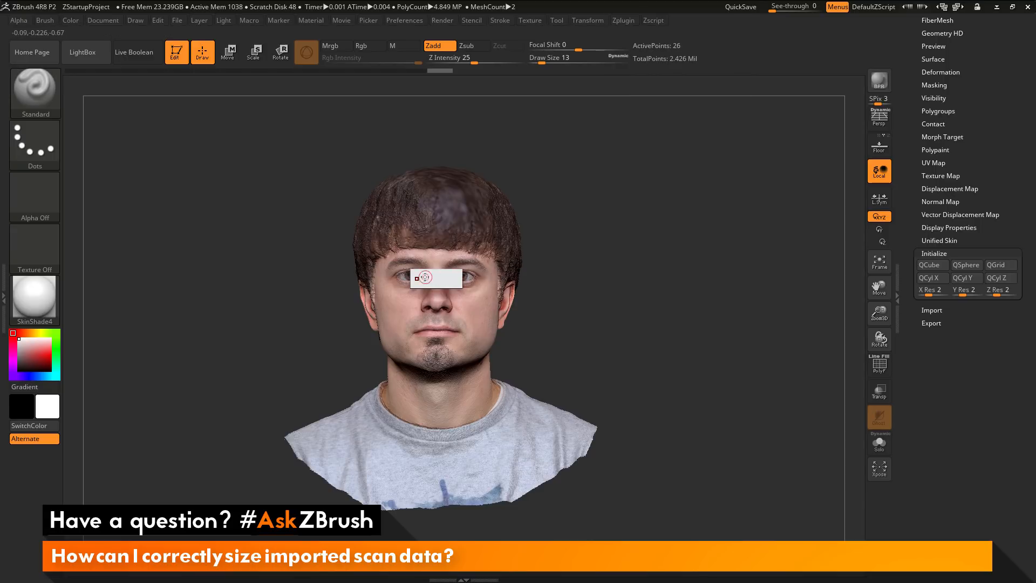
Set the bar's X size to 63 mm in Scale Master and resize all subtools in proportion to it
{"action": "left_click", "coordinate": [624, 21]}
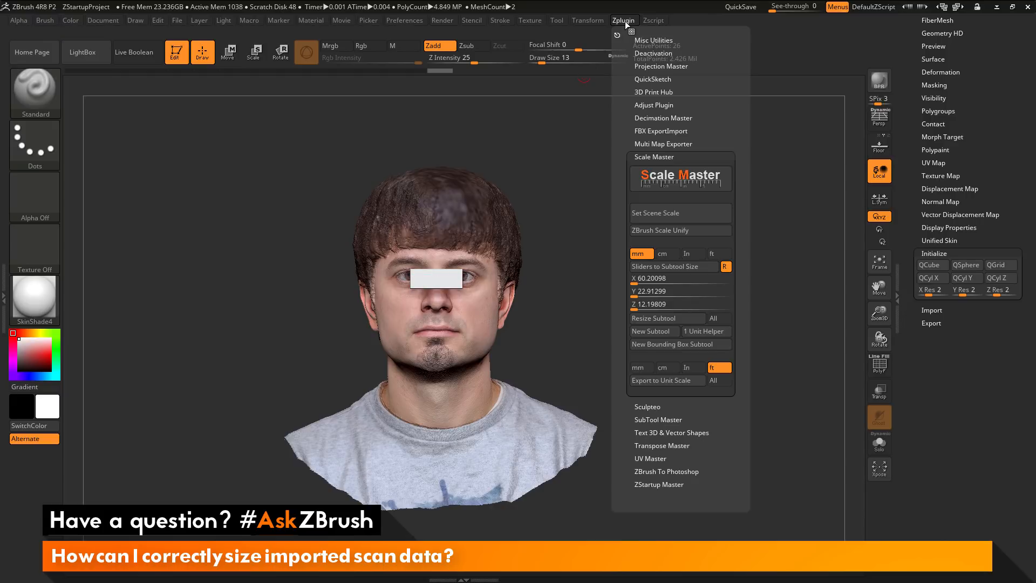
{"action": "left_click", "coordinate": [640, 280]}
{"action": "type", "text": "63"}
{"action": "key", "text": "Return"}
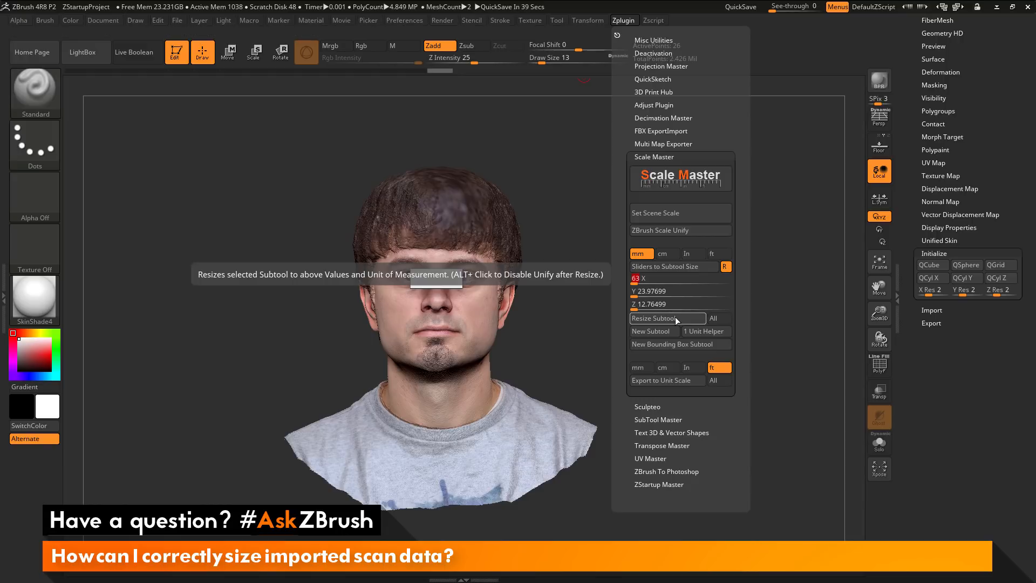
{"action": "left_click", "coordinate": [712, 317]}
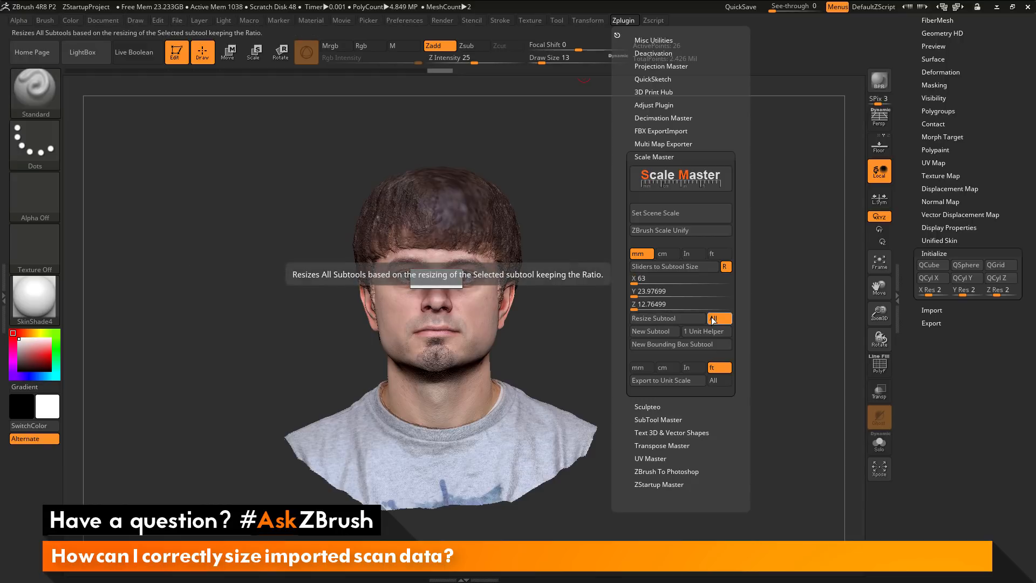
{"action": "left_click_drag", "start_coordinate": [580, 234], "coordinate": [628, 253]}
{"action": "left_click", "coordinate": [625, 20]}
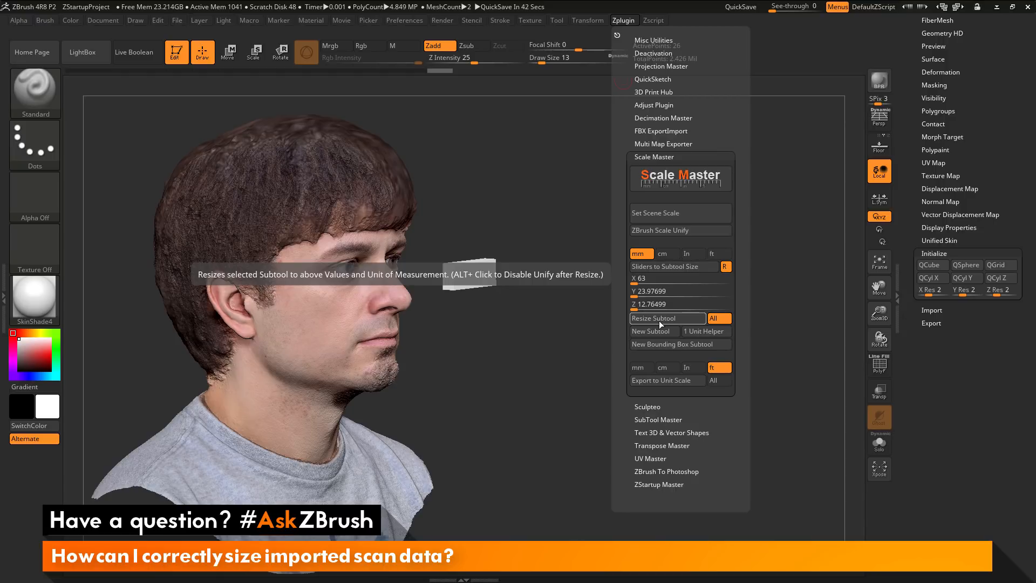
{"action": "left_click", "coordinate": [659, 322]}
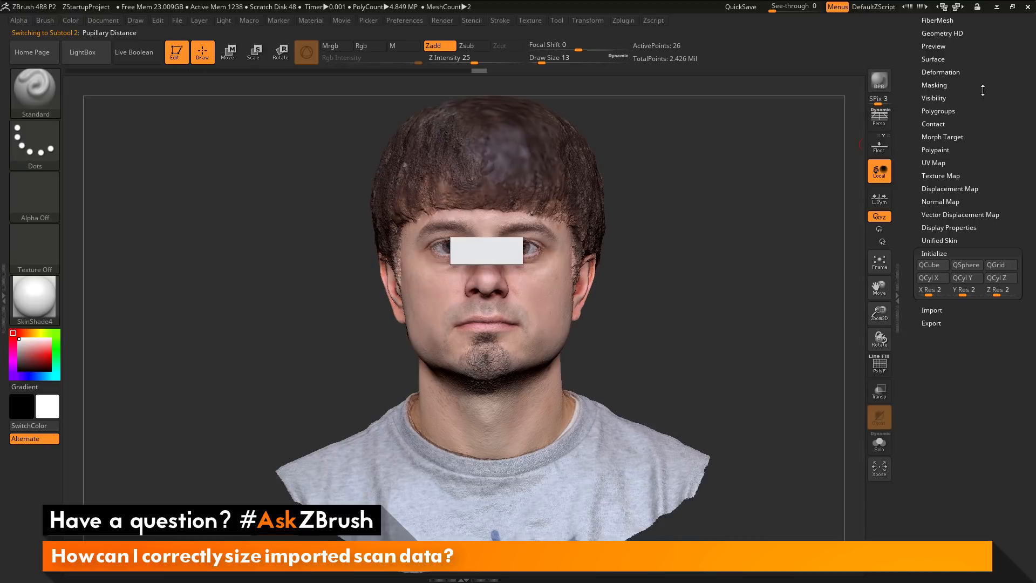
Bring both subtools into view in the subtool list and check the resized bar's dimensions with Scale Master
{"action": "left_click_drag", "start_coordinate": [975, 94], "coordinate": [983, 338]}
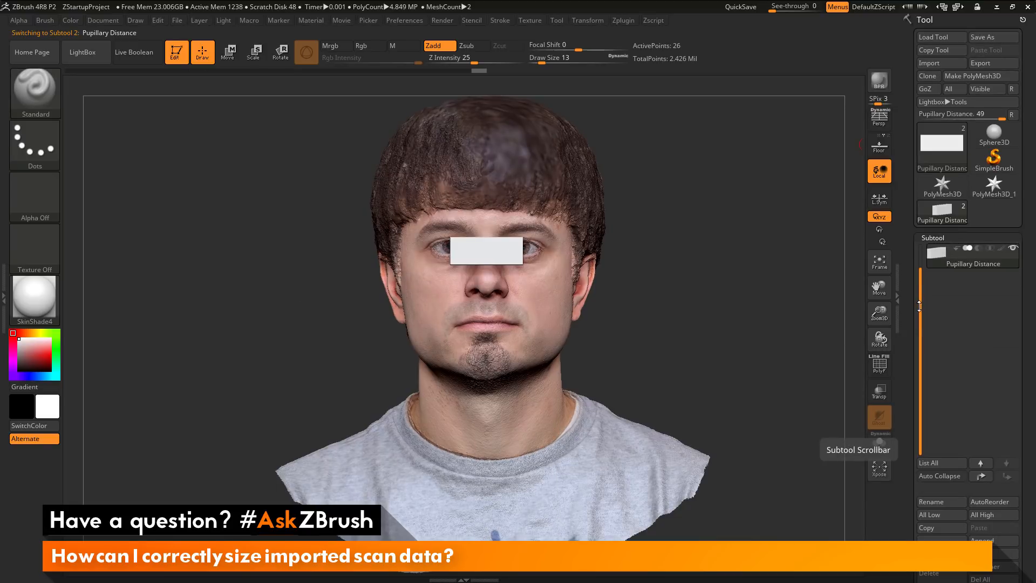
{"action": "left_click_drag", "start_coordinate": [920, 306], "coordinate": [920, 284]}
{"action": "mouse_move", "coordinate": [979, 263]}
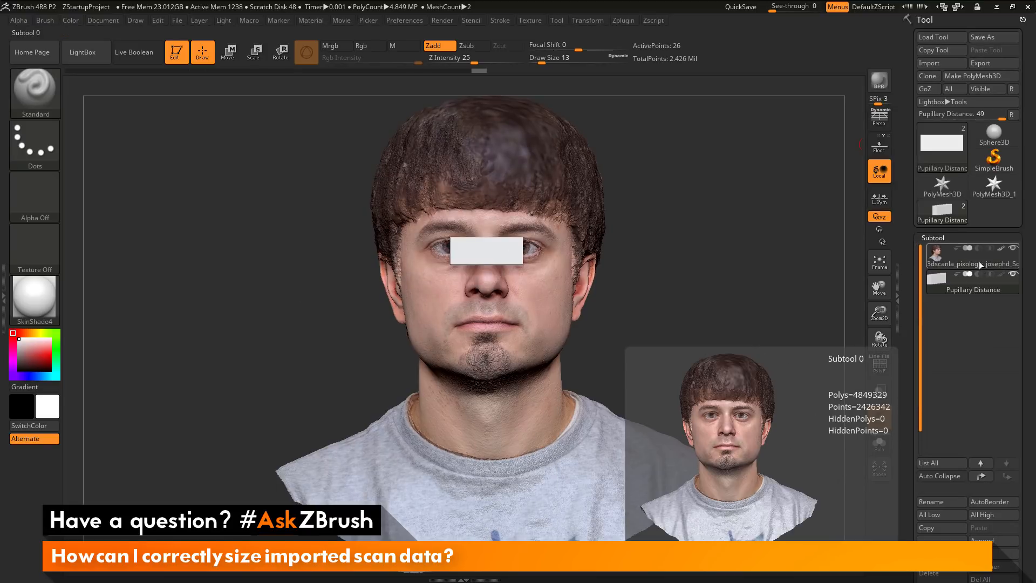
{"action": "left_click", "coordinate": [626, 21]}
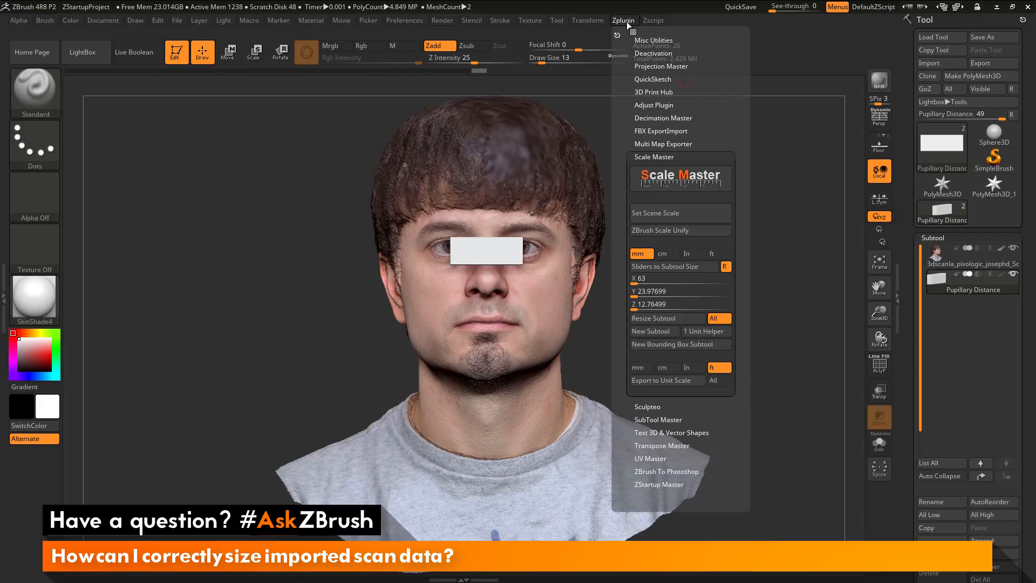
{"action": "left_click", "coordinate": [675, 268]}
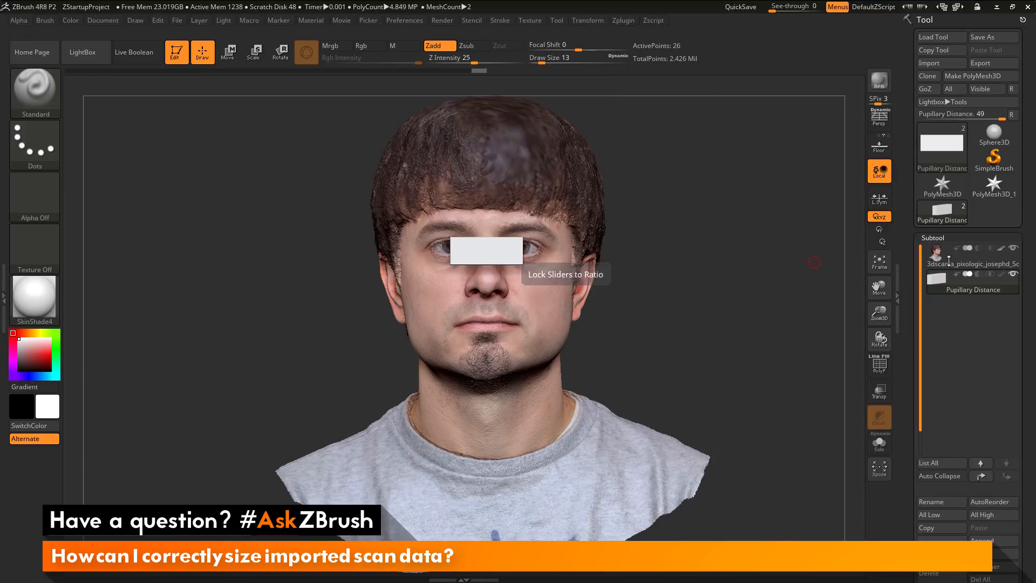
Select the head scan subtool and check its dimensions with Scale Master in millimetres and in feet
{"action": "left_click", "coordinate": [970, 261]}
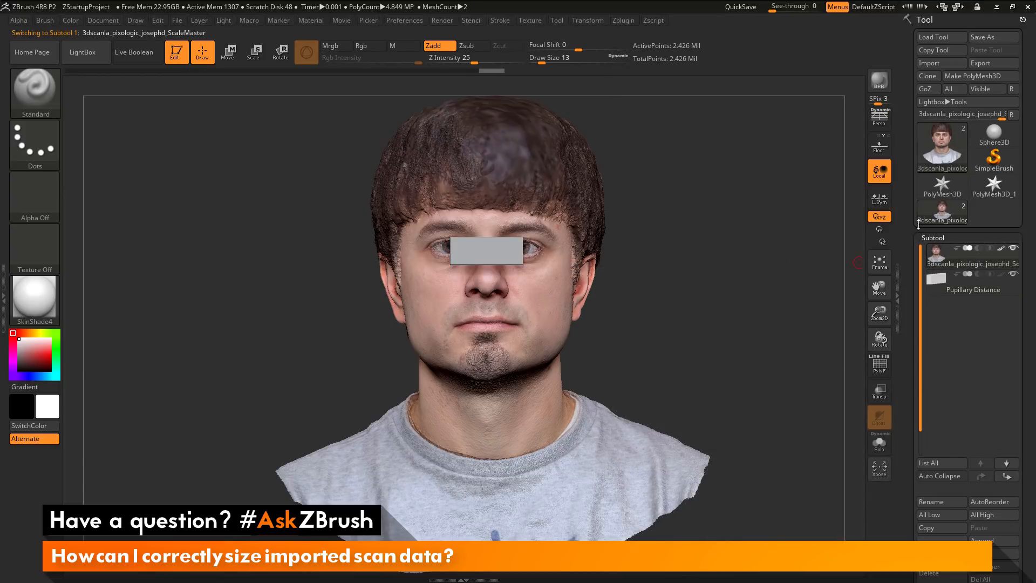
{"action": "left_click", "coordinate": [623, 20]}
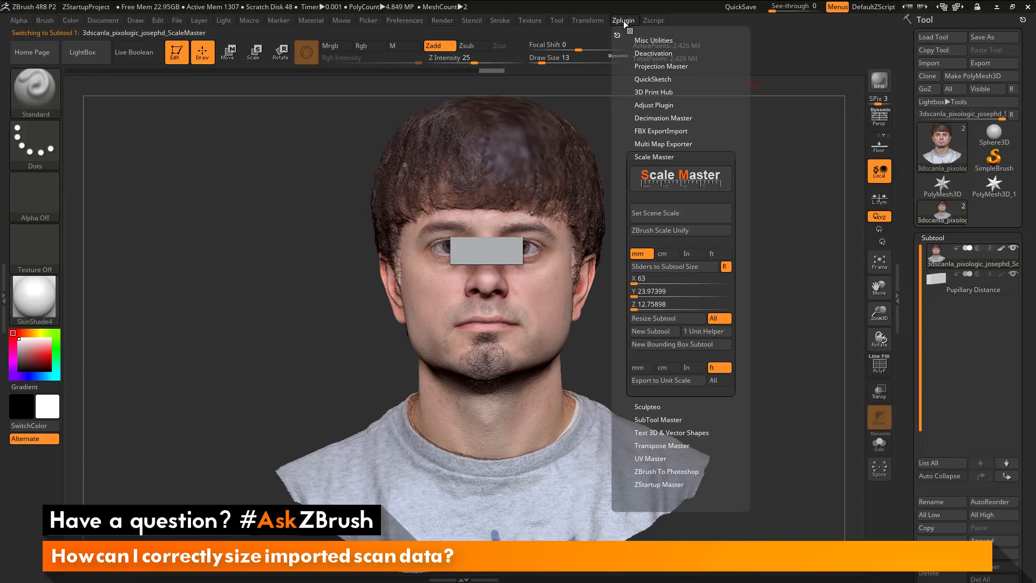
{"action": "left_click", "coordinate": [656, 268]}
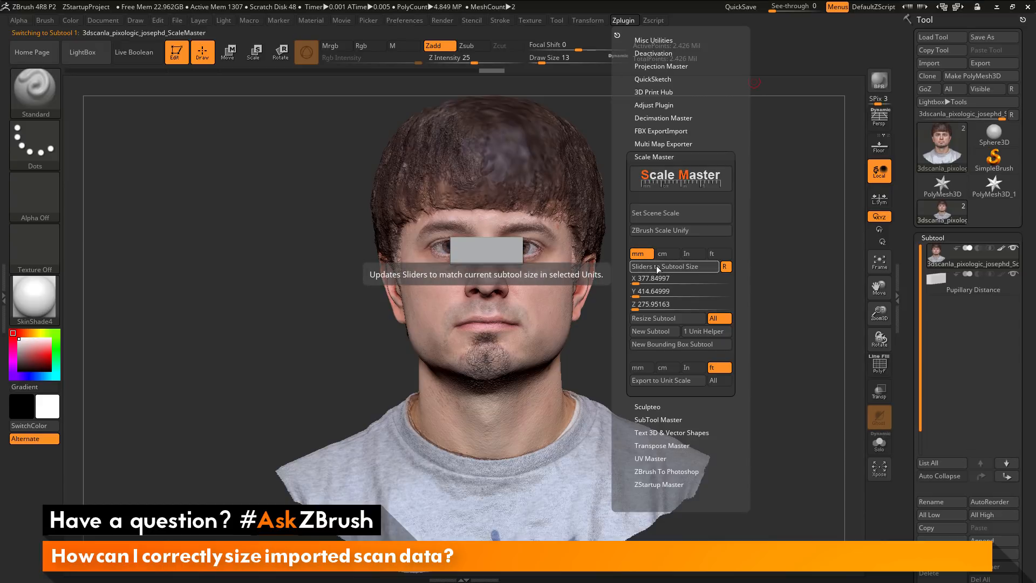
{"action": "left_click", "coordinate": [654, 279]}
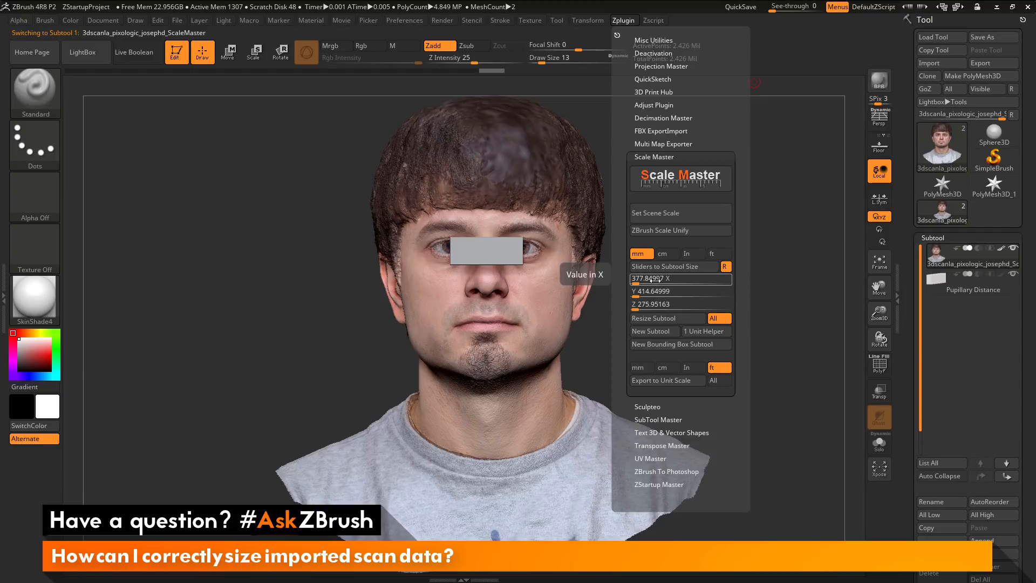
{"action": "left_click", "coordinate": [718, 254]}
{"action": "left_click", "coordinate": [683, 267]}
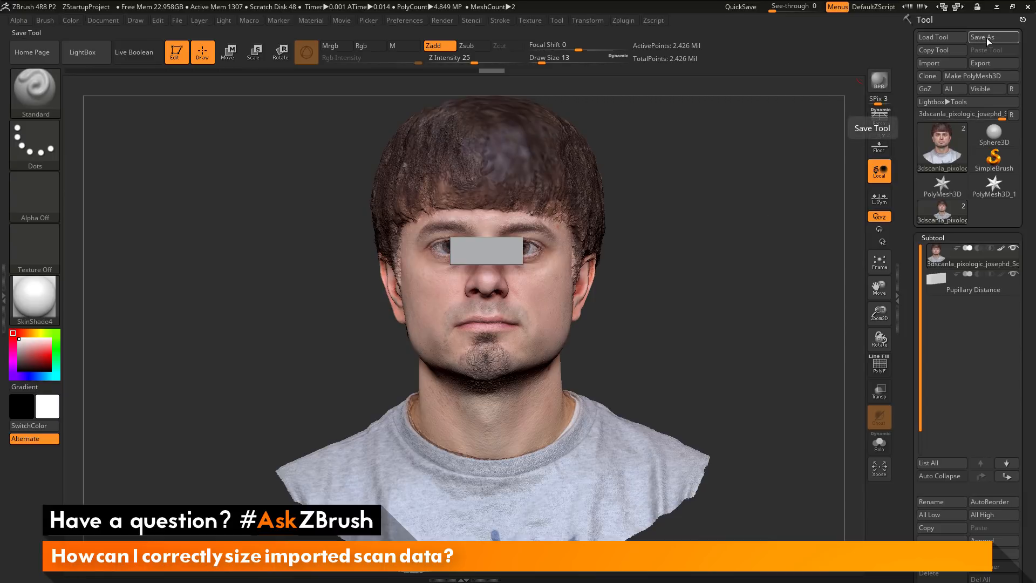
Hide the Pupillary Distance subtool and set Scale Master's export unit to millimetres
{"action": "left_click_drag", "start_coordinate": [740, 215], "coordinate": [612, 258]}
{"action": "left_click", "coordinate": [1013, 274]}
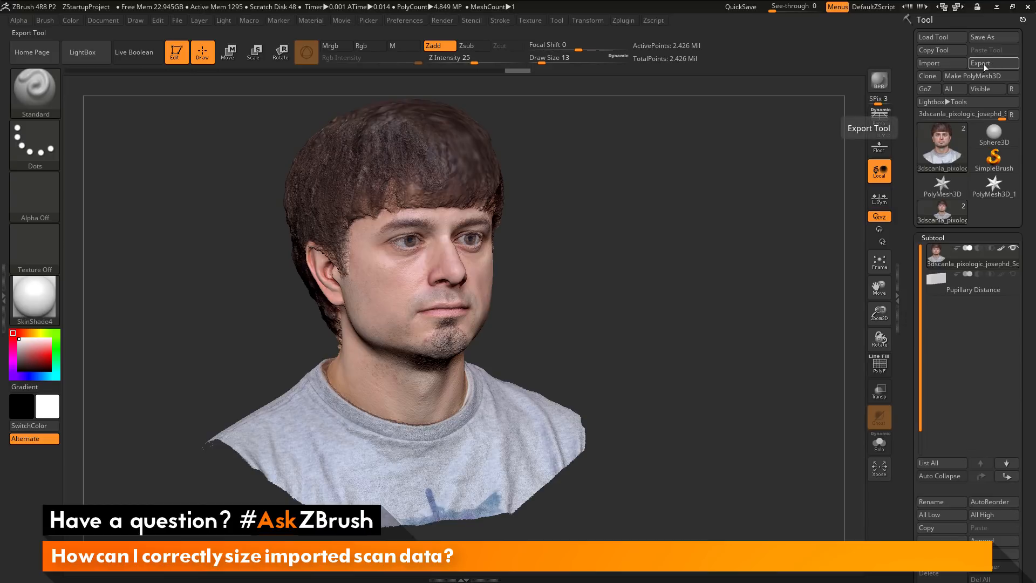
{"action": "left_click", "coordinate": [623, 20]}
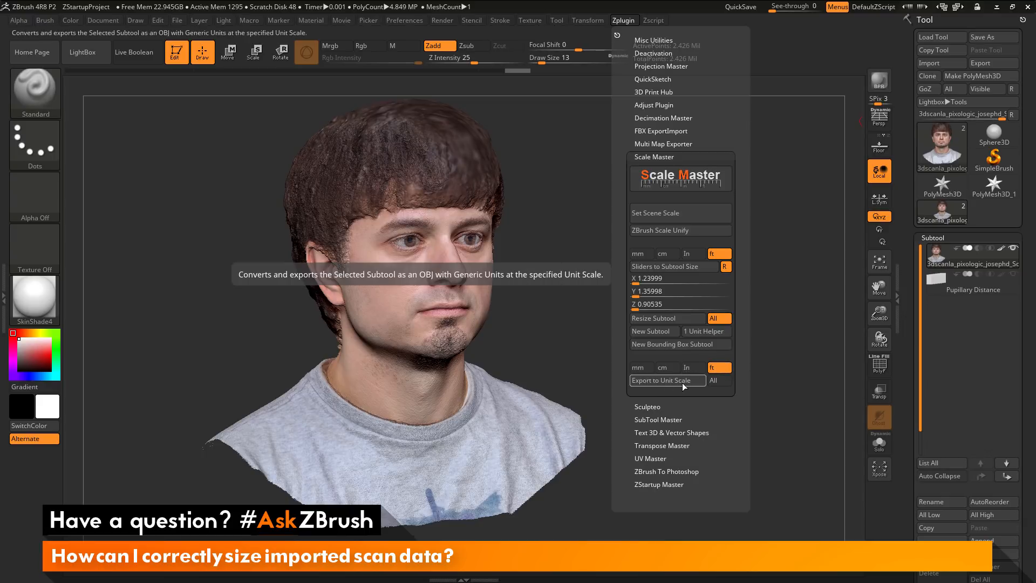
{"action": "left_click", "coordinate": [691, 369]}
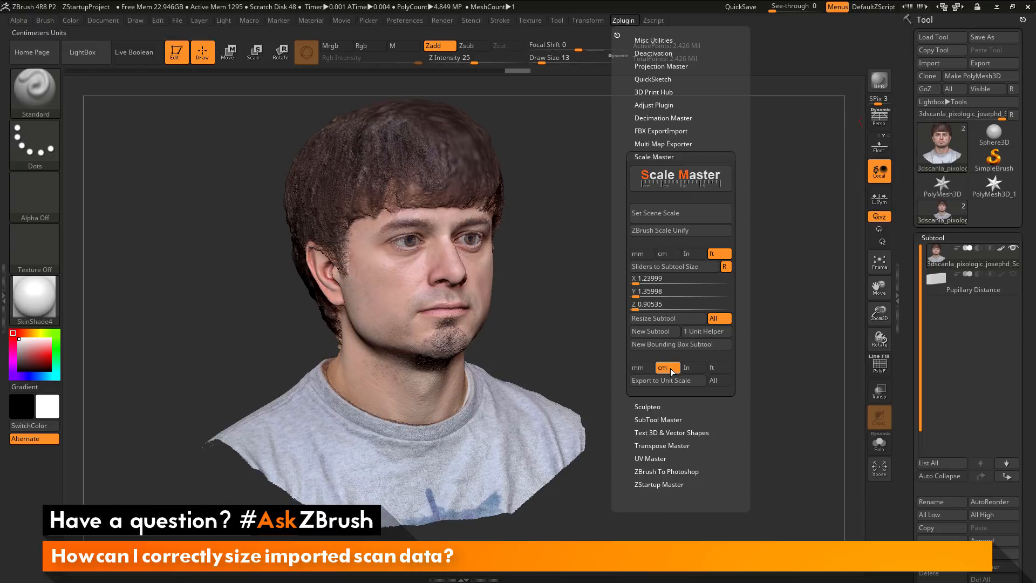
{"action": "left_click", "coordinate": [642, 368]}
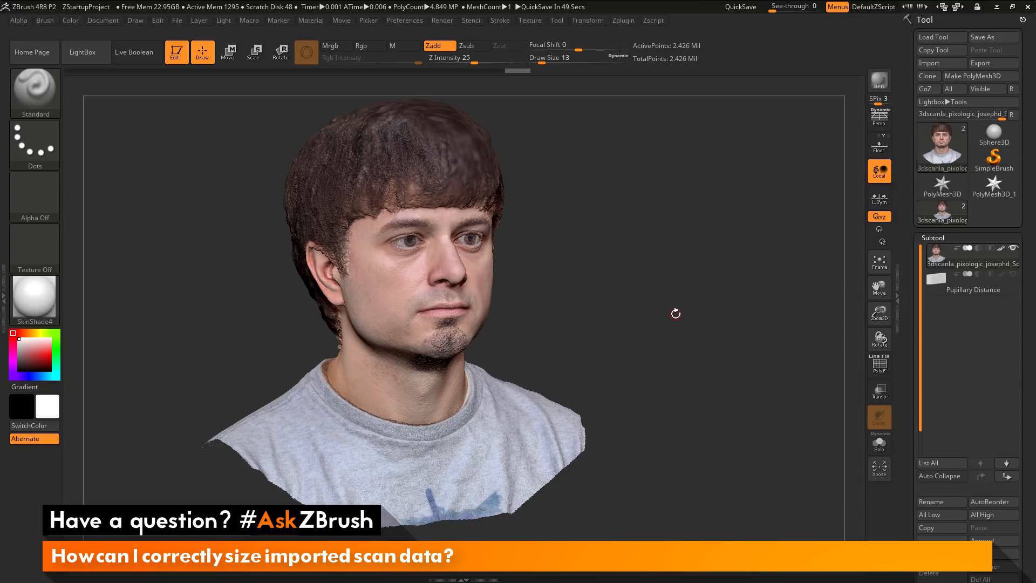
Apply the MatCap Gray material and turn off the head scan's polypaint to show its bare geometry
{"action": "left_click_drag", "start_coordinate": [675, 314], "coordinate": [254, 351], "text": "shift"}
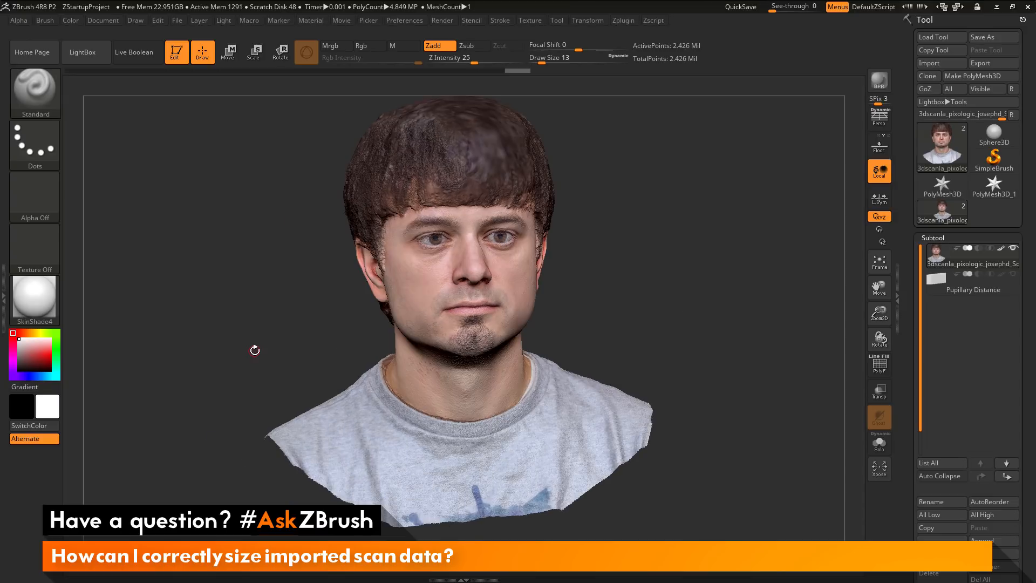
{"action": "left_click", "coordinate": [34, 297]}
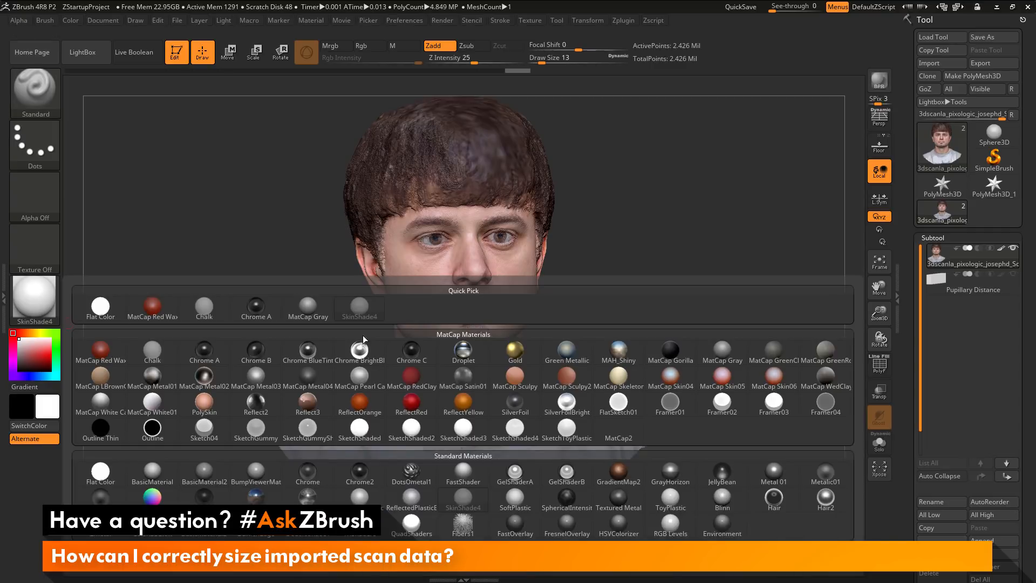
{"action": "left_click", "coordinate": [719, 351]}
{"action": "left_click", "coordinate": [1005, 248]}
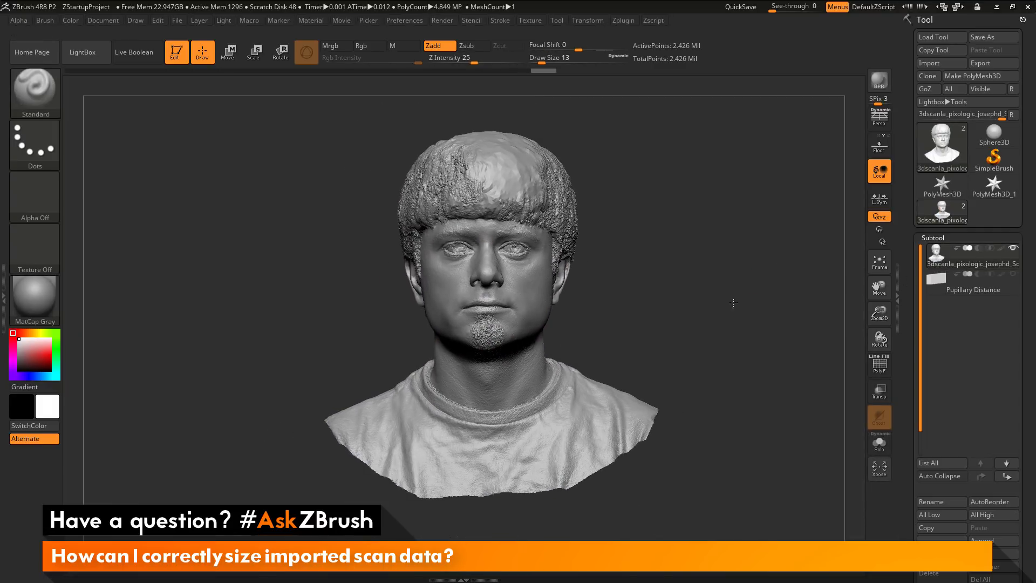
{"action": "left_click_drag", "start_coordinate": [737, 302], "coordinate": [724, 298]}
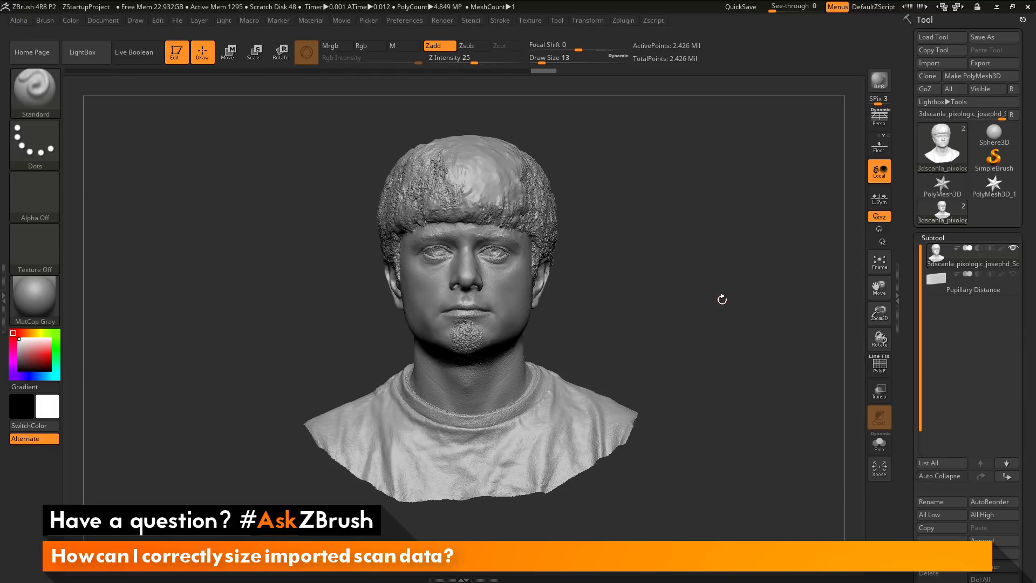